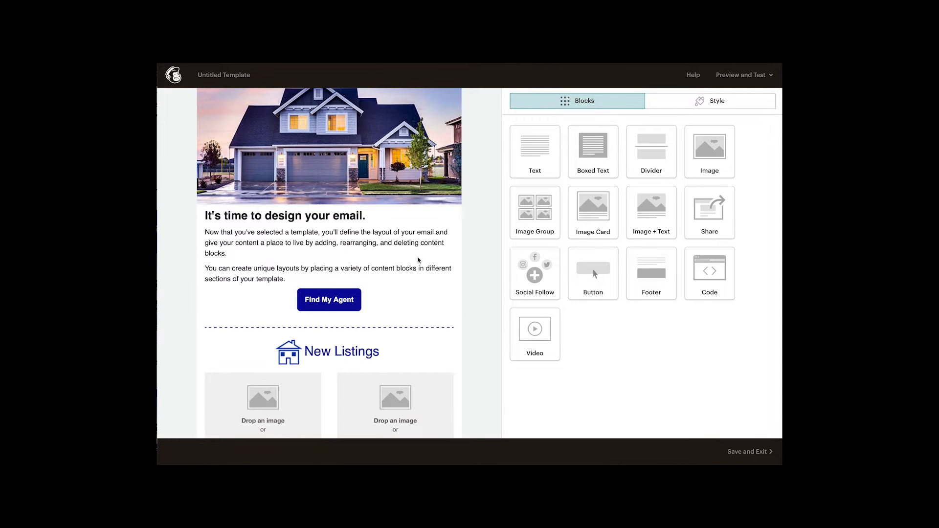
Add a Boxed Text block above the first image card under New Listings and replace its text with "For Rent"
scroll(417, 260, "down", 1)
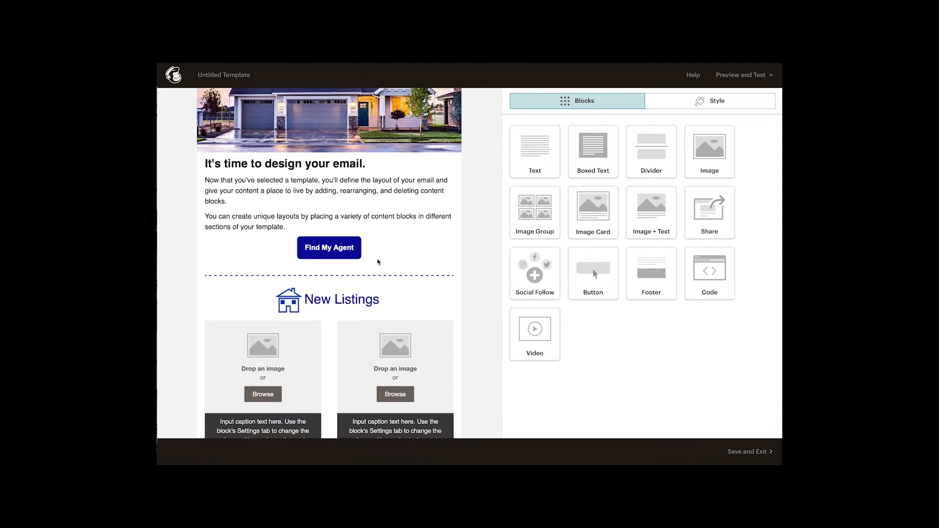
scroll(397, 269, "down", 1)
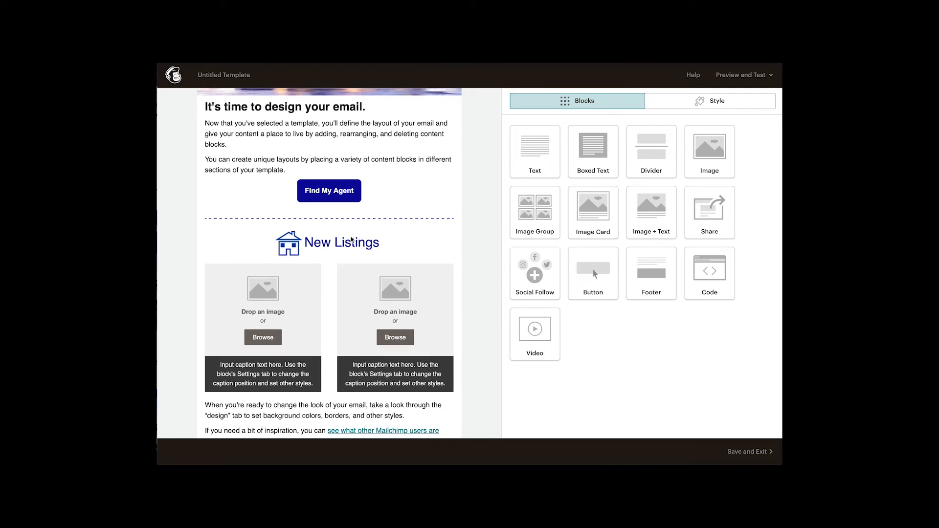
scroll(464, 250, "down", 1)
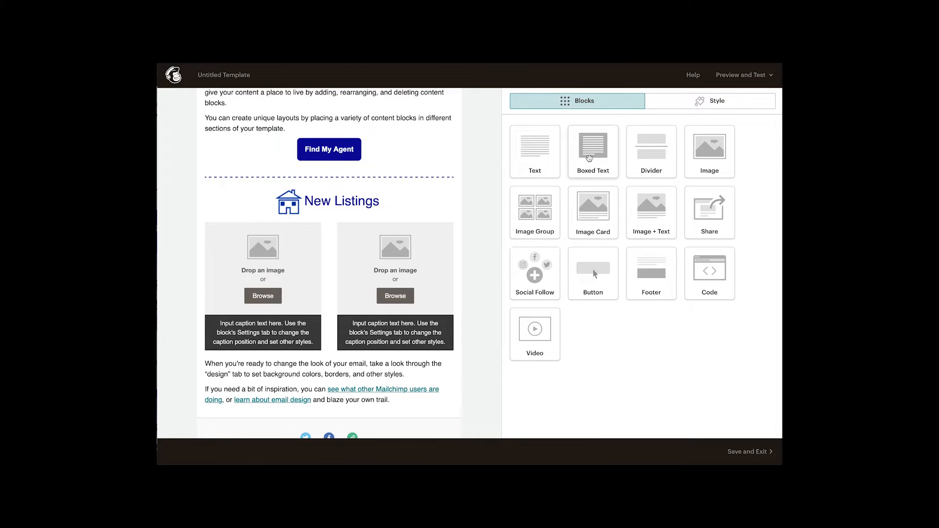
left_click_drag(590, 158, 266, 230)
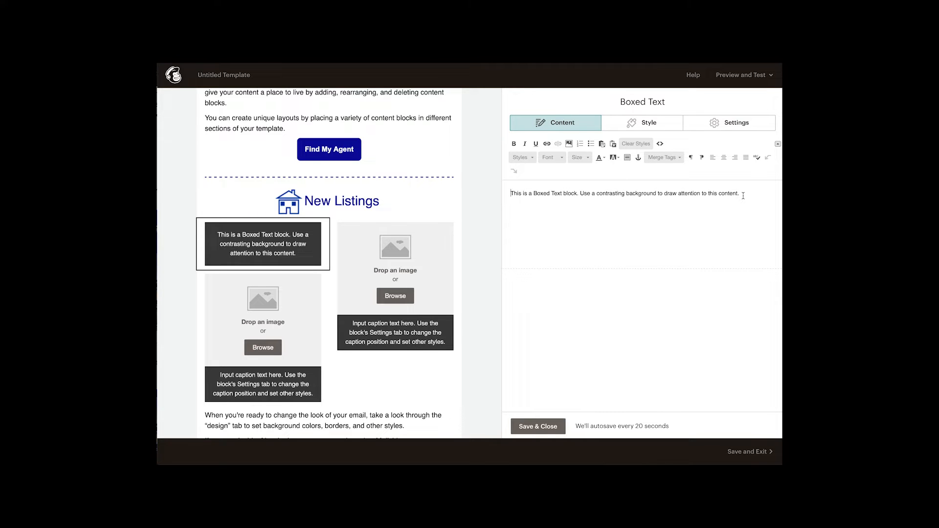
left_click_drag(743, 196, 501, 194)
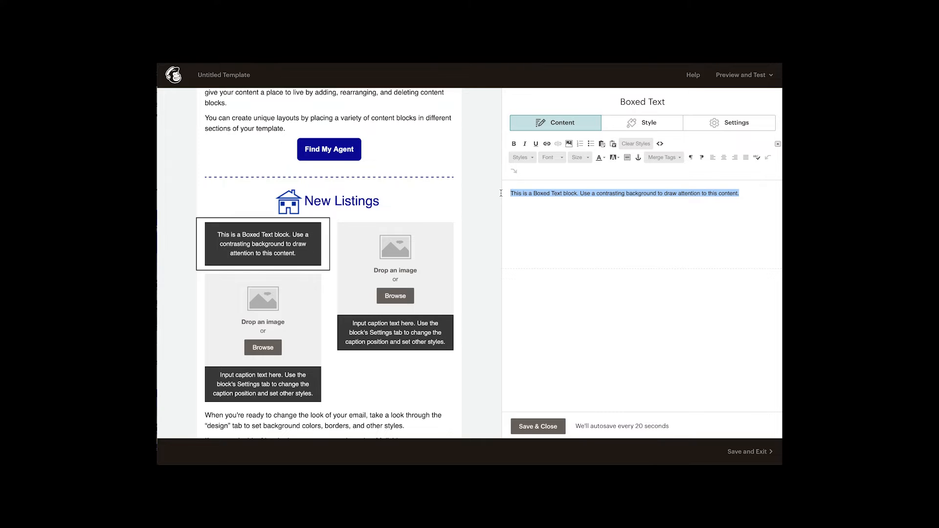
type("F")
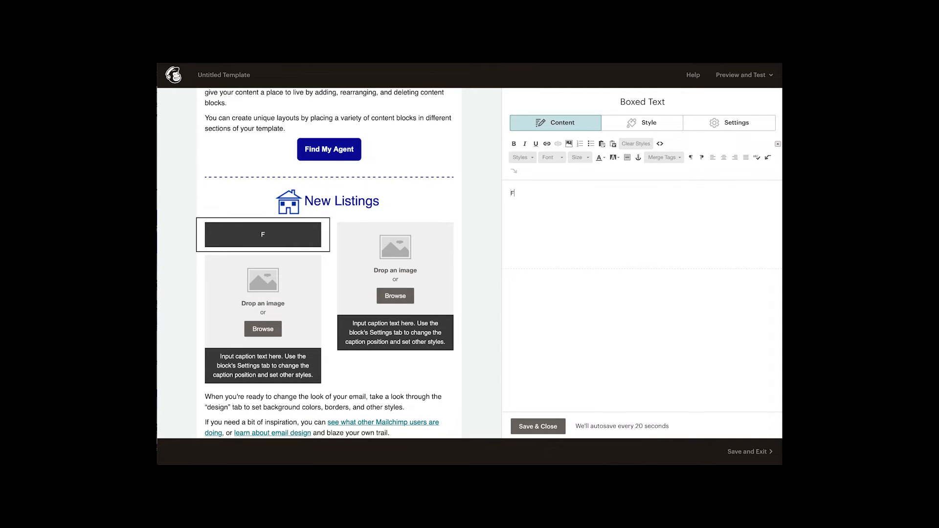
type("or Rent")
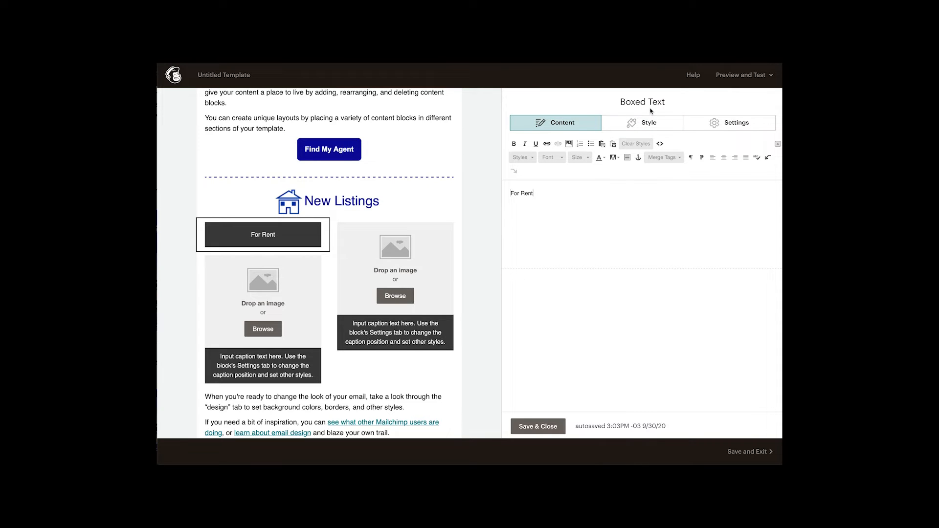
Set the font size of the "For Rent" boxed text to 24px
left_click(650, 123)
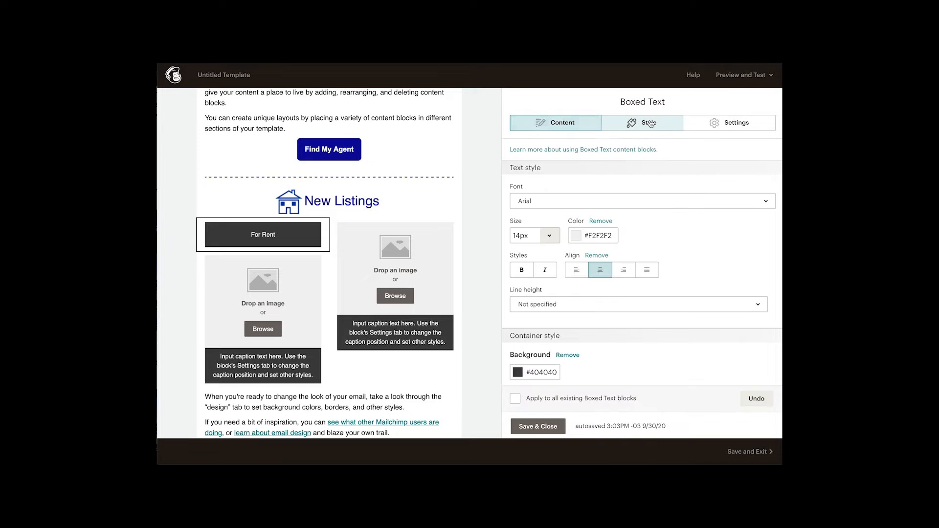
left_click(549, 237)
scroll(531, 382, "down", 1)
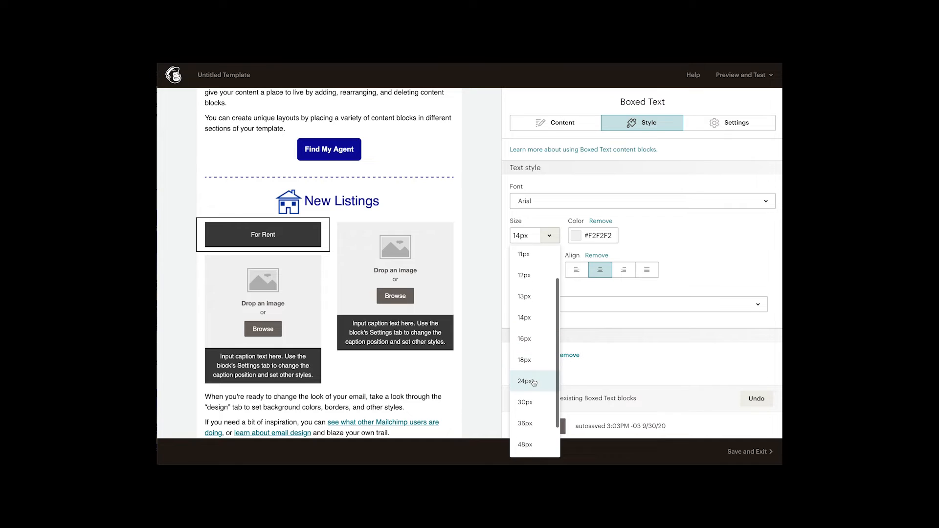
left_click(534, 383)
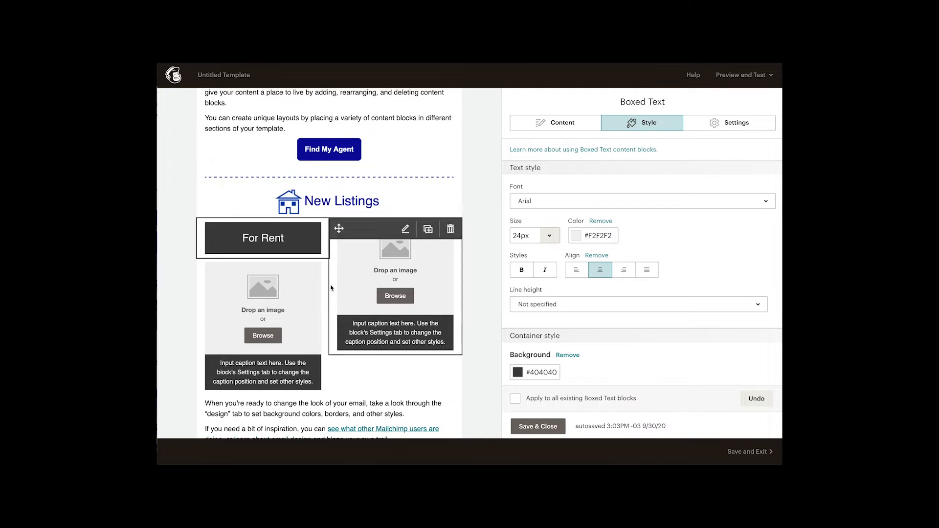
mouse_move(316, 244)
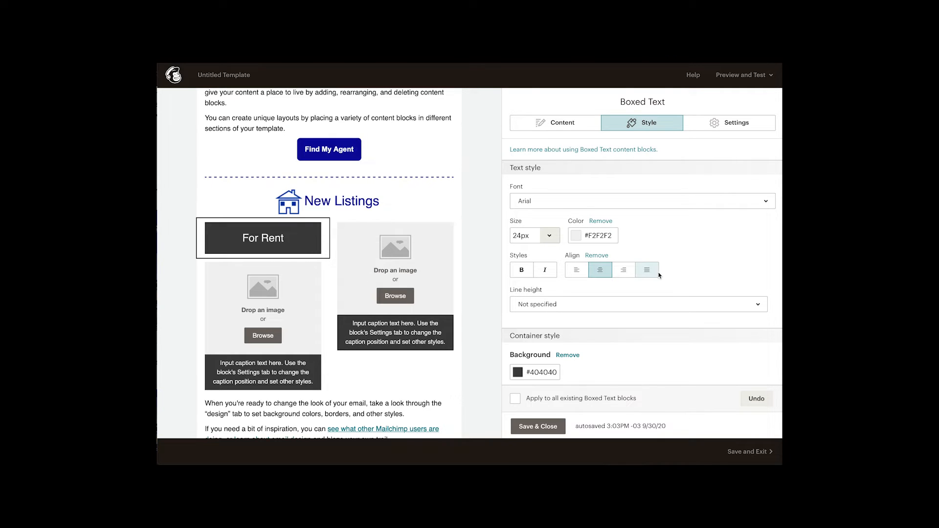
Change the "For Rent" block's container background to #0a00aa, then save and close the block
scroll(702, 256, "down", 1)
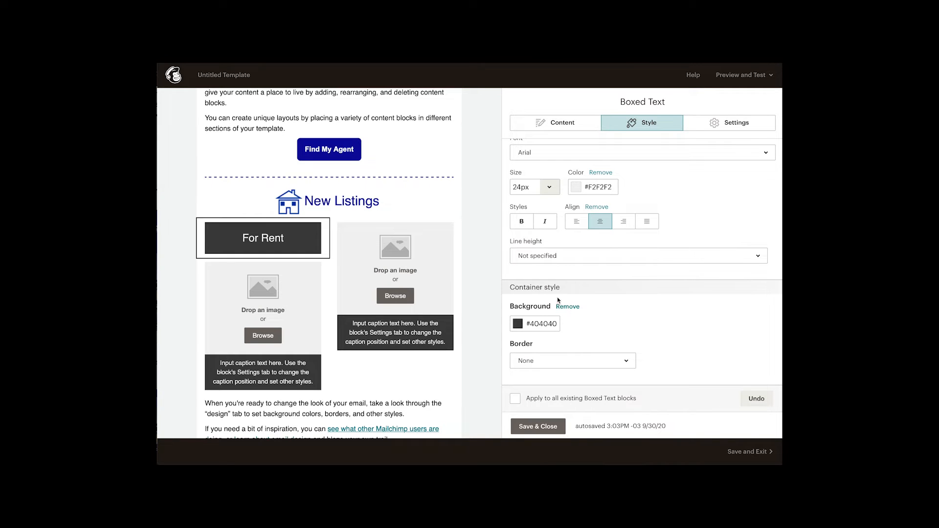
left_click(570, 309)
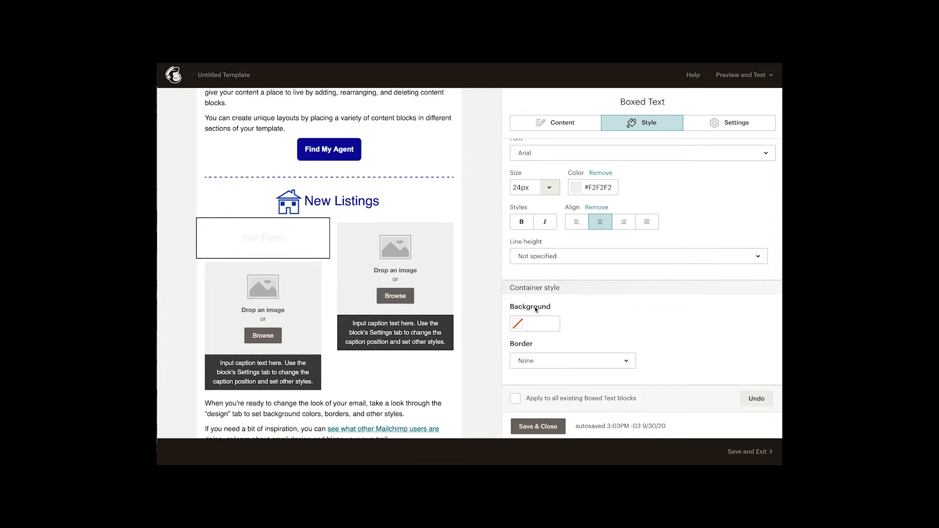
left_click(519, 325)
type("#0a00aa")
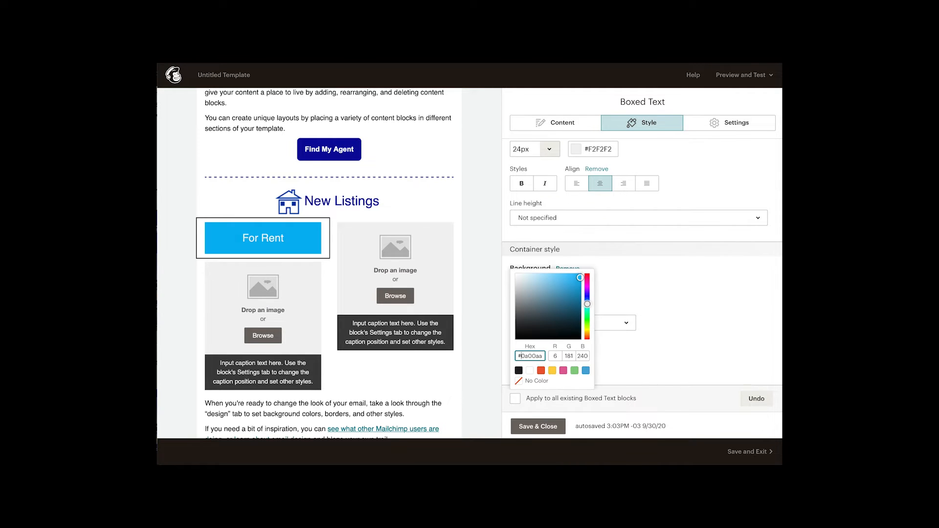
left_click(650, 340)
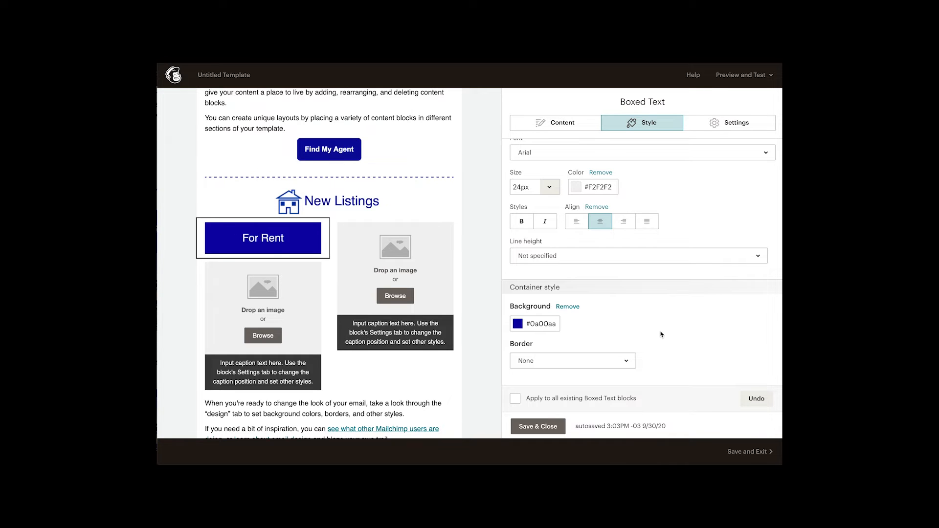
left_click(716, 129)
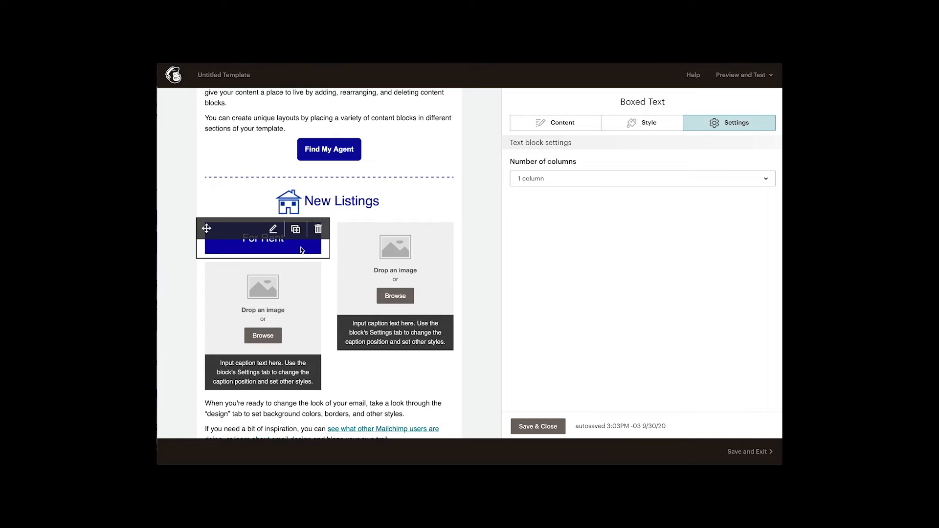
left_click(563, 125)
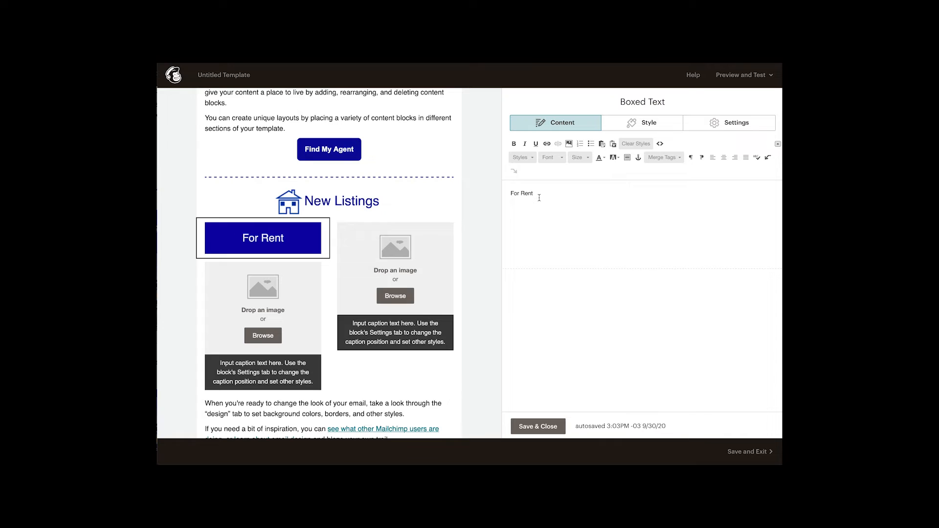
left_click(527, 427)
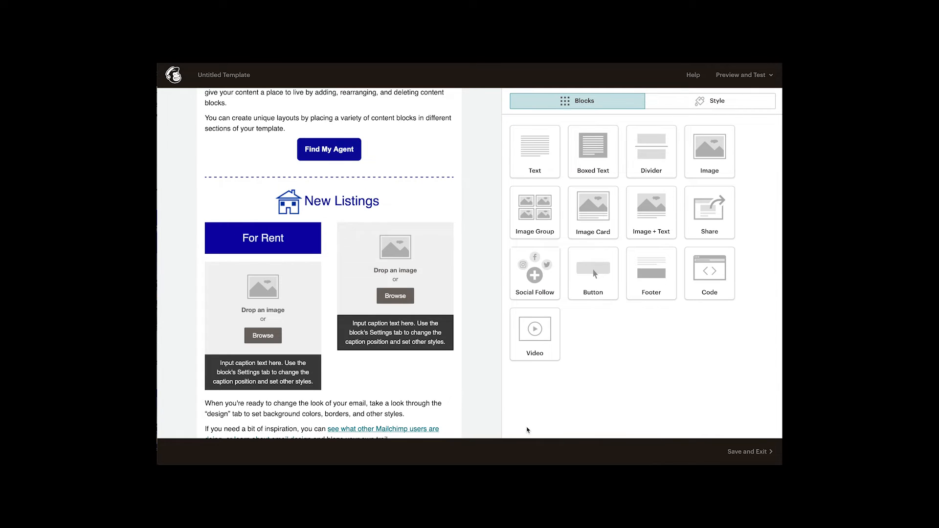
Duplicate the "For Rent" block and move the copy above the image card in the second column
mouse_move(451, 337)
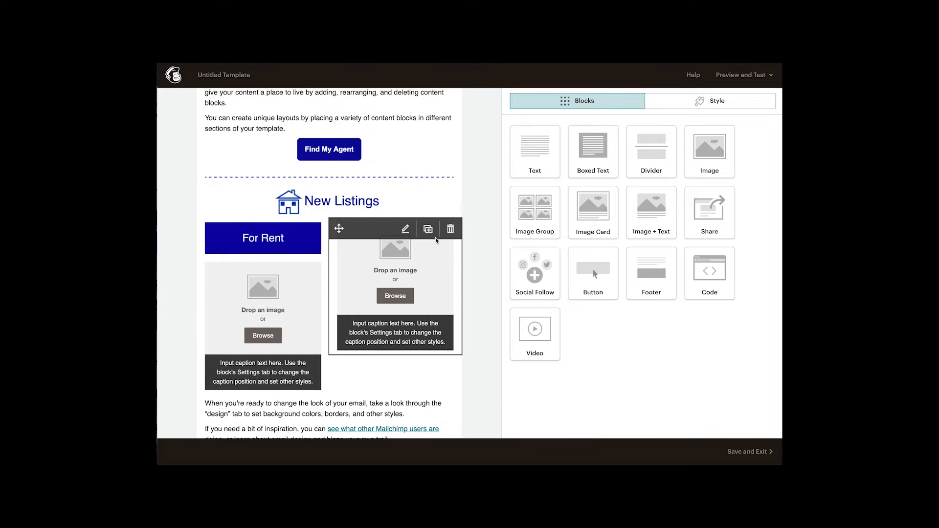
mouse_move(276, 269)
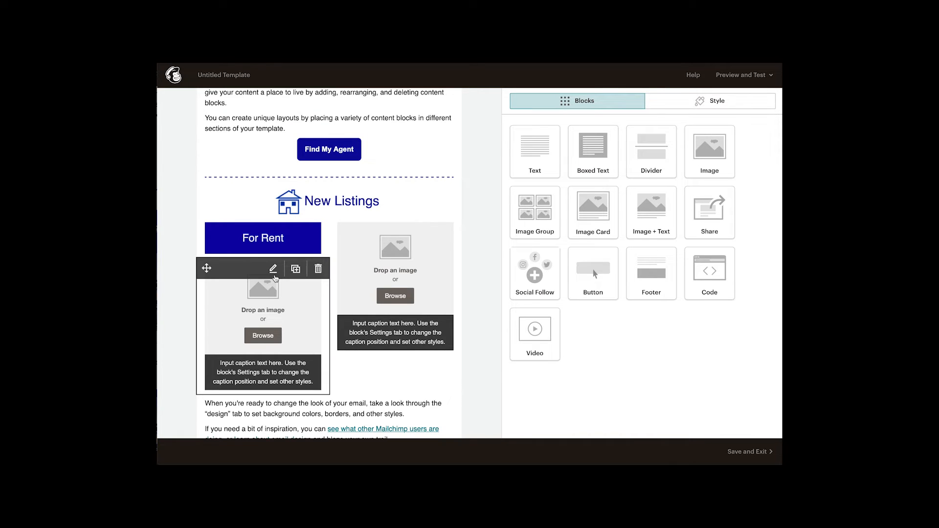
mouse_move(285, 243)
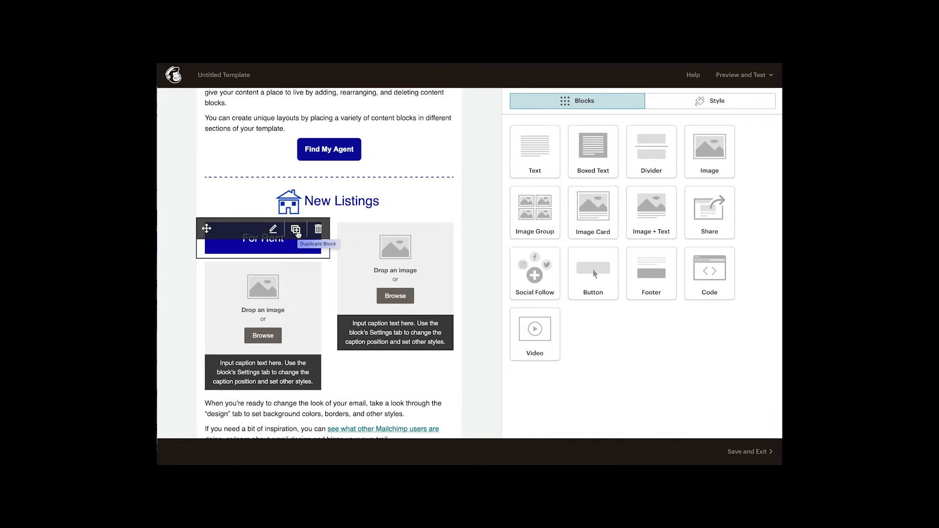
left_click(296, 230)
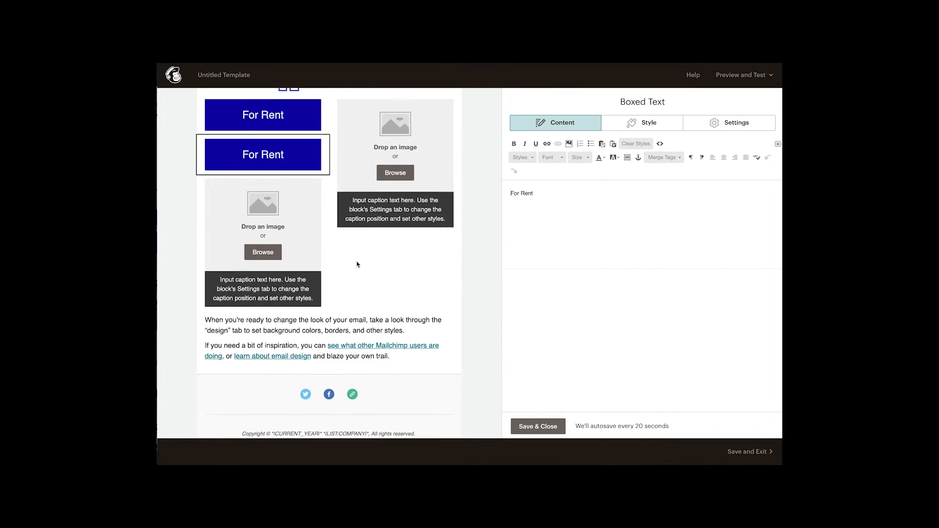
scroll(357, 264, "up", 1)
mouse_move(233, 205)
left_click_drag(206, 187, 343, 148)
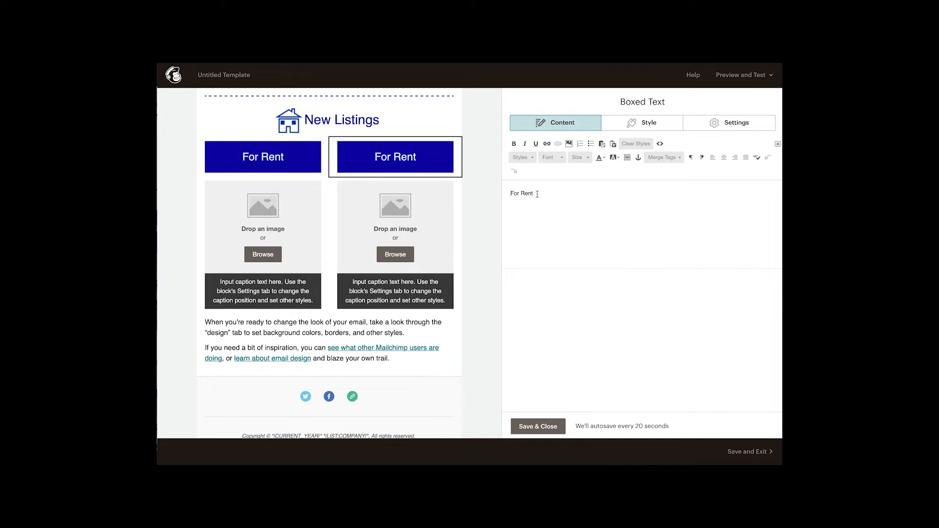
Change the duplicated block's text to "For Sale", check its style, and save and close it
left_click_drag(537, 194, 522, 193)
type("sle")
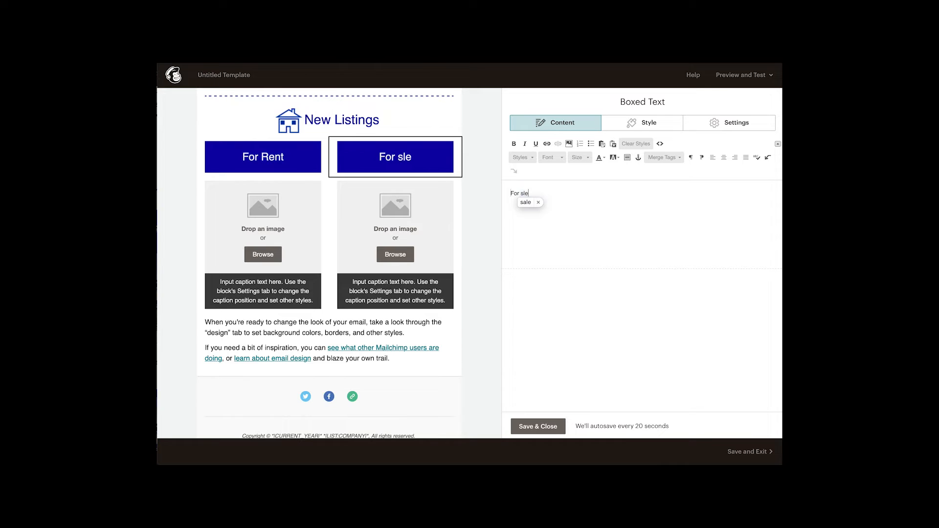
key("BackSpace")
key("BackSpace")
key("BackSpace")
type("SL")
key("BackSpace")
type("AE")
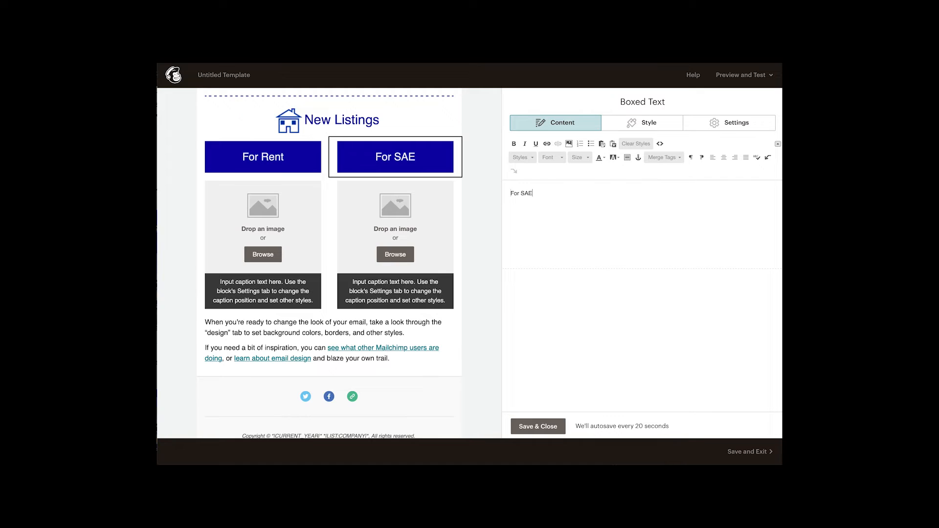
key("BackSpace")
key("BackSpace")
type("ale")
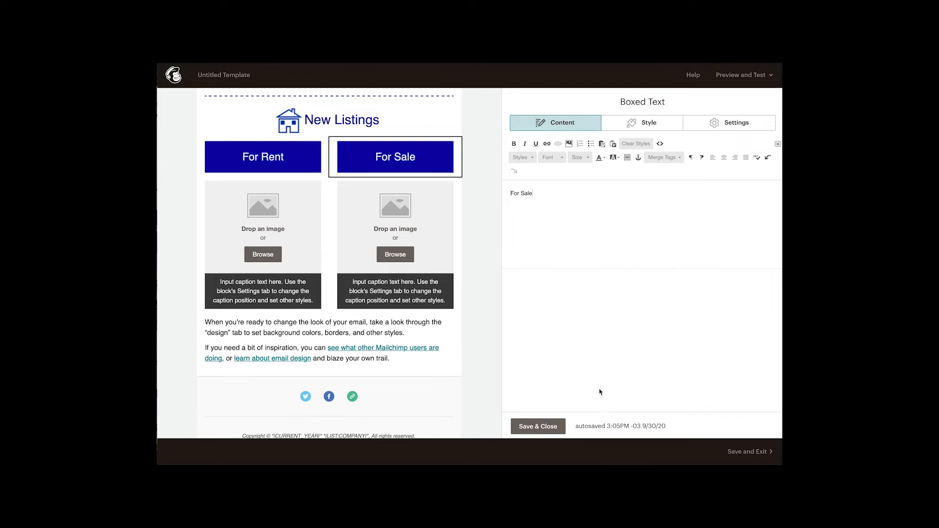
left_click(667, 132)
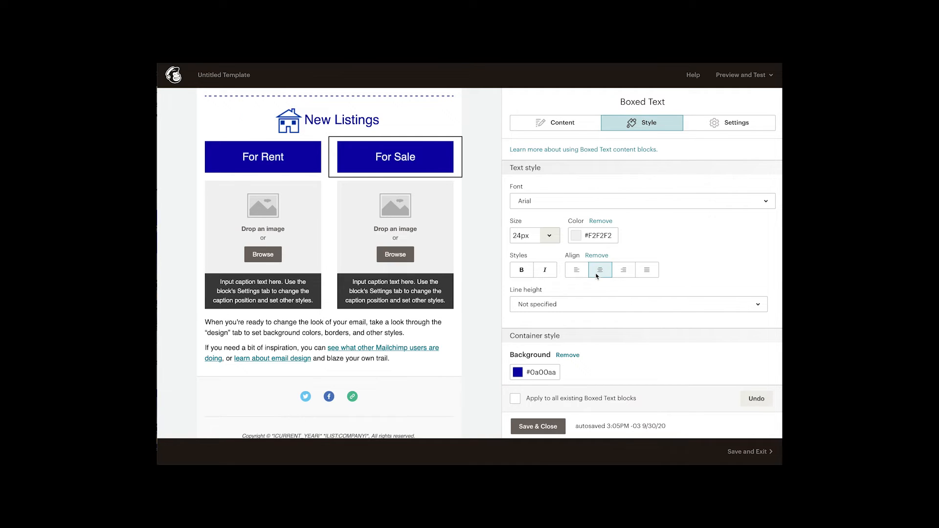
left_click(539, 426)
Insert house1.png into the image card below "For Rent", then save and close the card
scroll(490, 346, "down", 1)
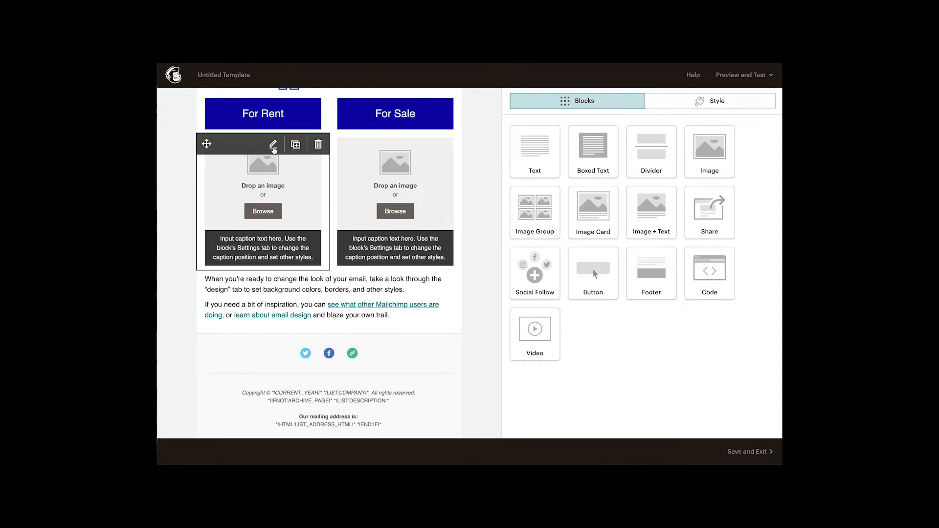
left_click(273, 146)
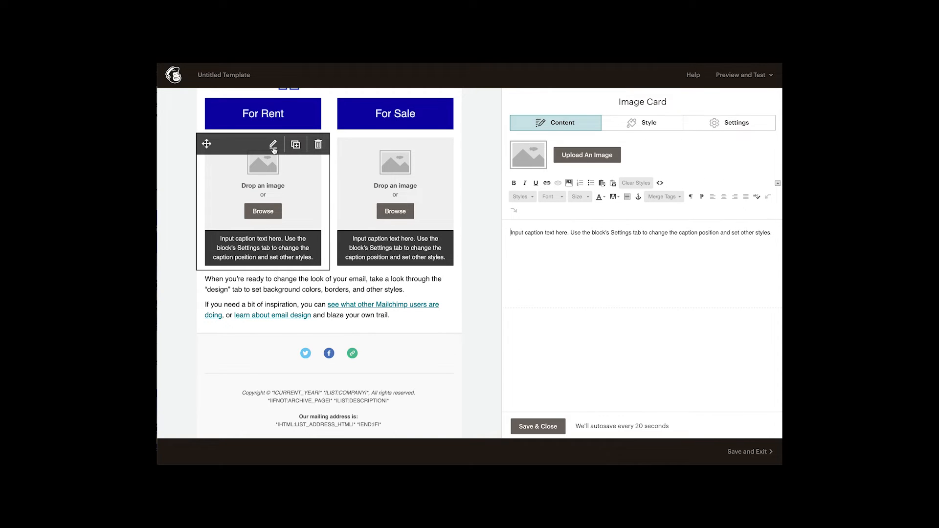
left_click(586, 157)
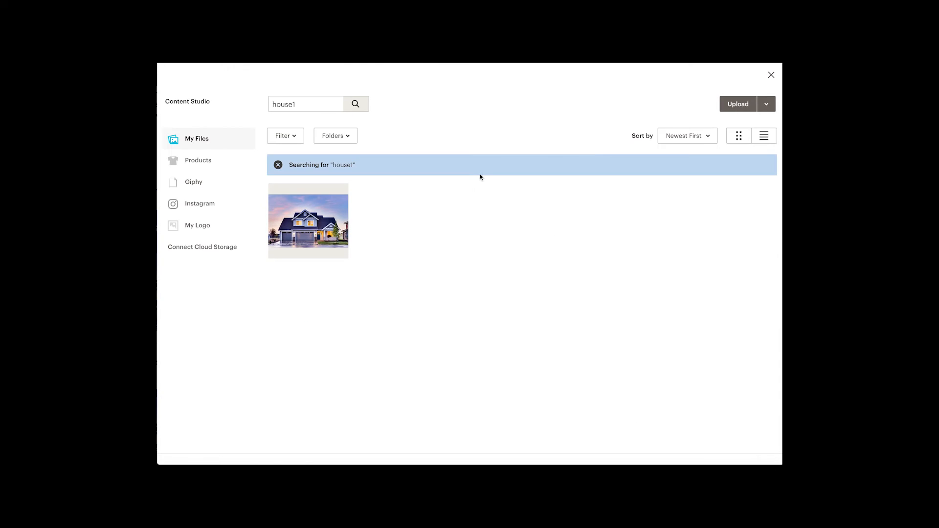
left_click(319, 233)
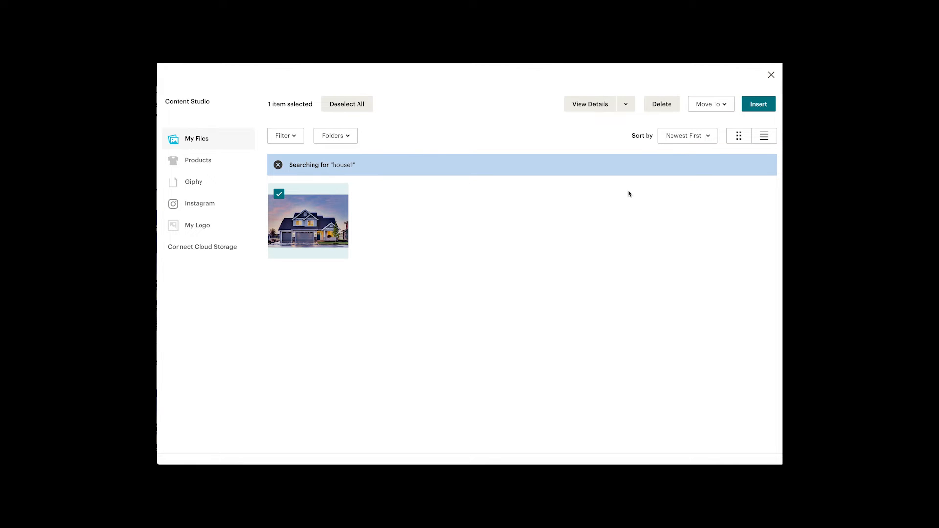
left_click(590, 105)
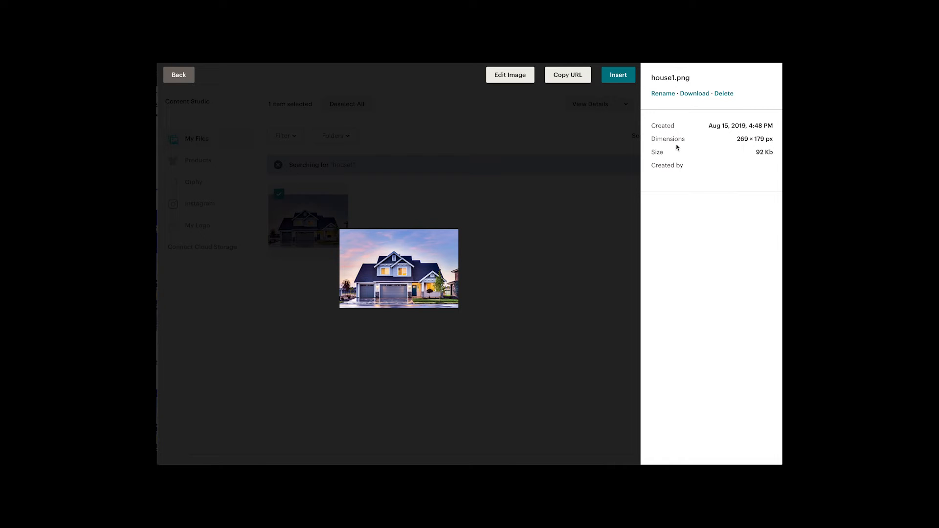
left_click(619, 76)
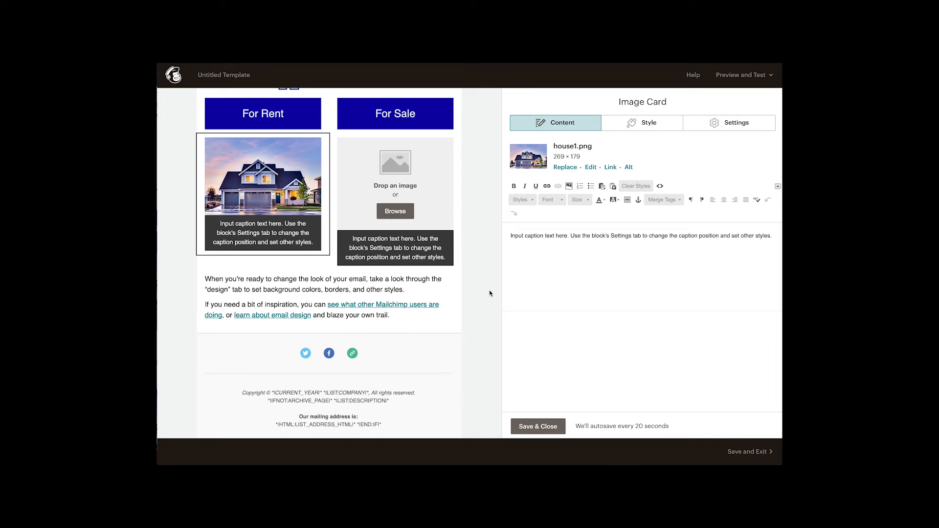
left_click(531, 424)
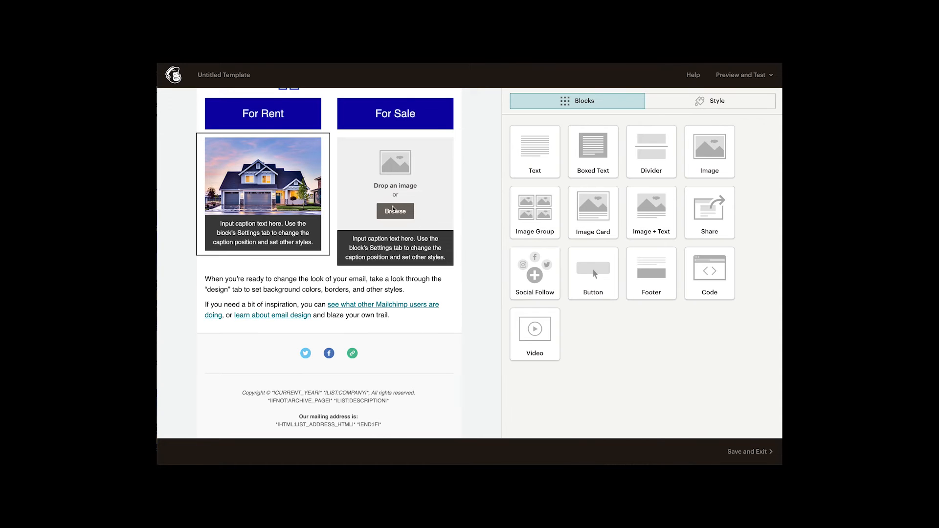
Insert the house1.png image into the empty image card below "For Sale"
left_click(406, 145)
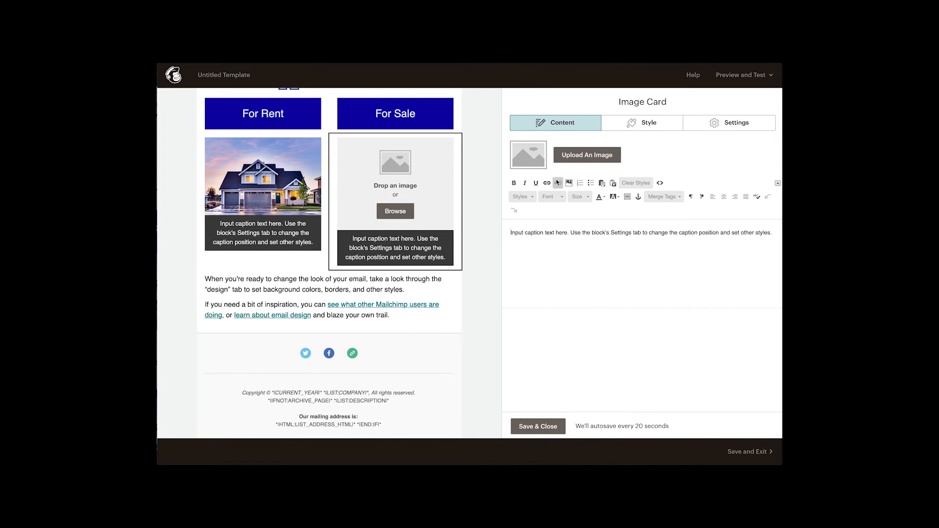
left_click(569, 158)
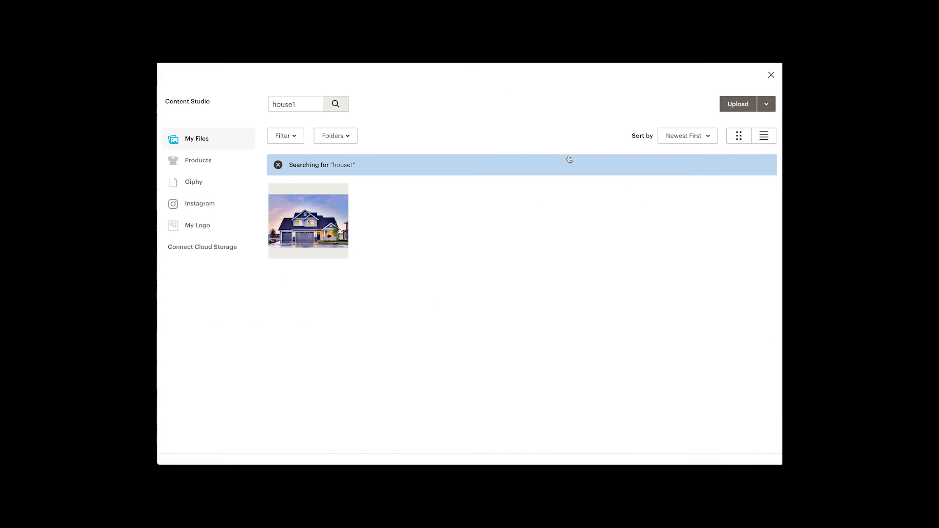
left_click(328, 218)
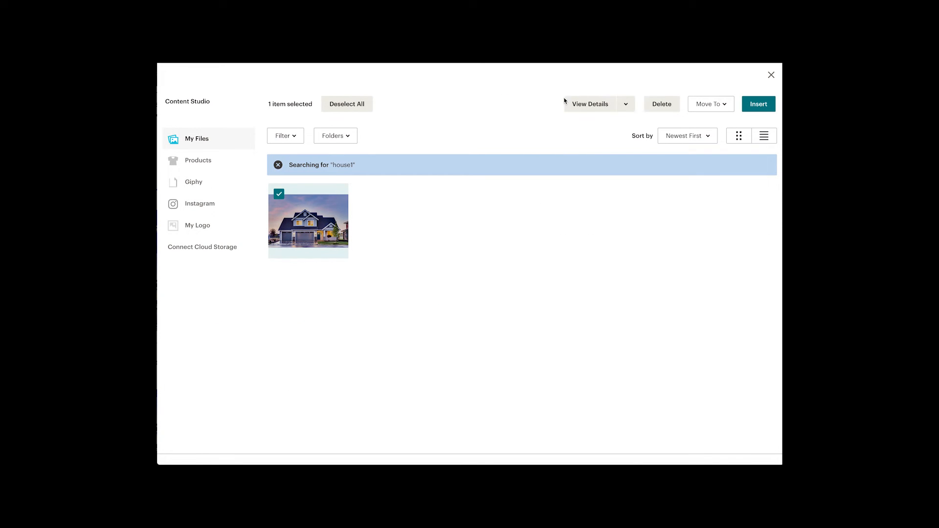
left_click(762, 103)
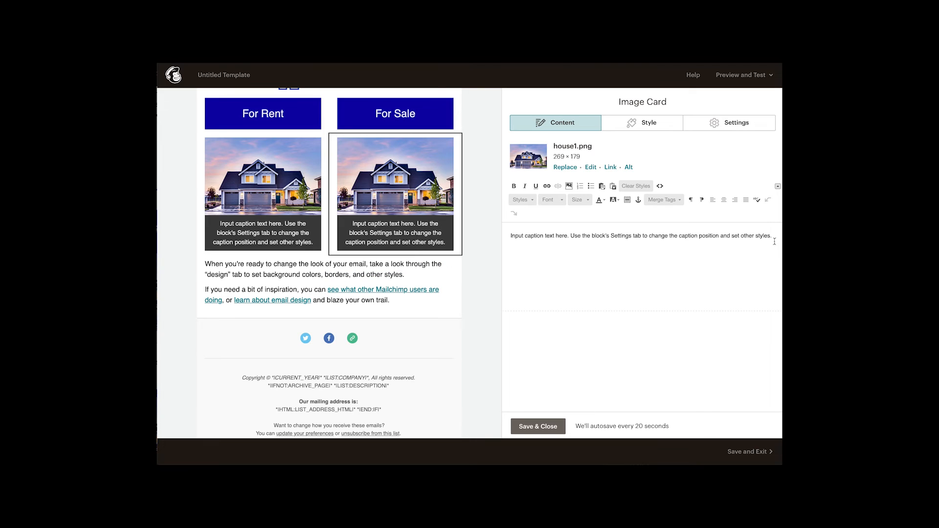
Replace the captions of both image cards with "Turpis egestas. Vestibulum tortor quam, feugiat vitae, ultricies eget, tempor sit amet, ante."
left_click_drag(775, 241, 504, 237)
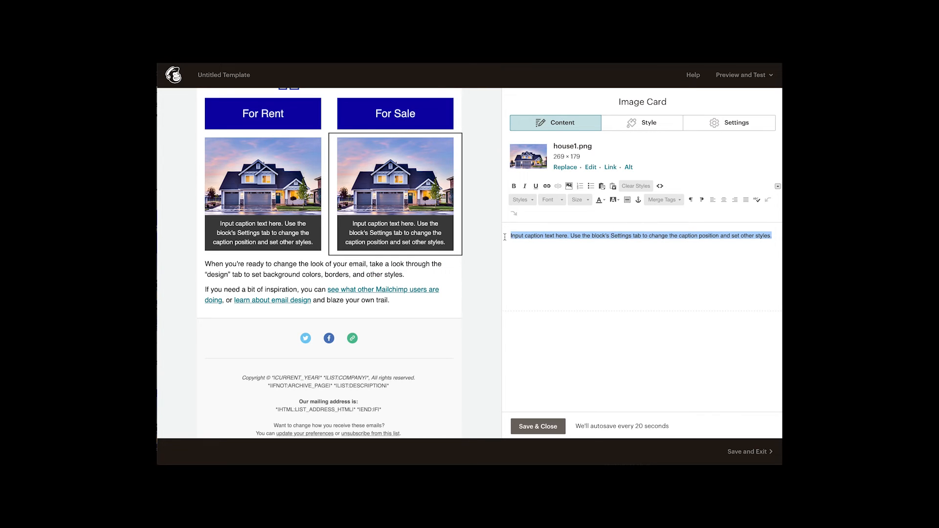
type("Turpis egestas. Vestibulum tortor quam, feugiat vitae, ultricies eget, tempor sit amet, ante.")
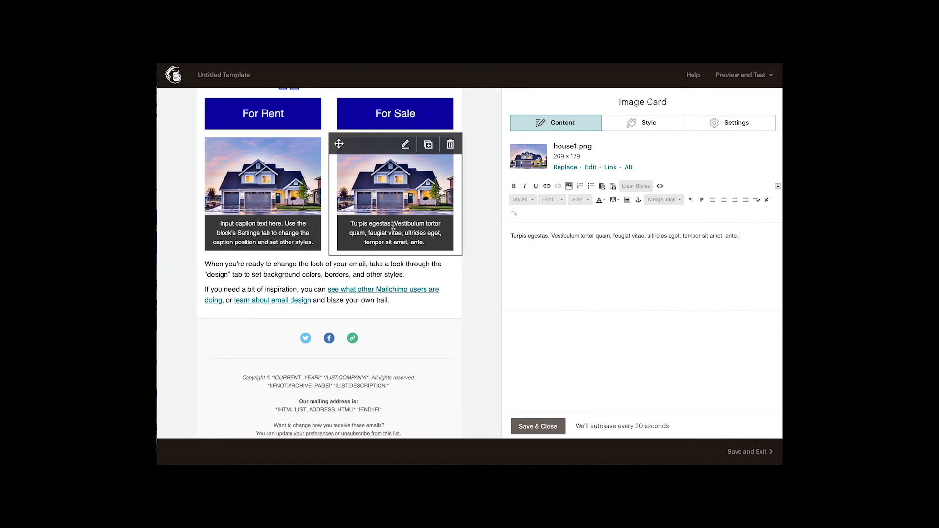
left_click(298, 231)
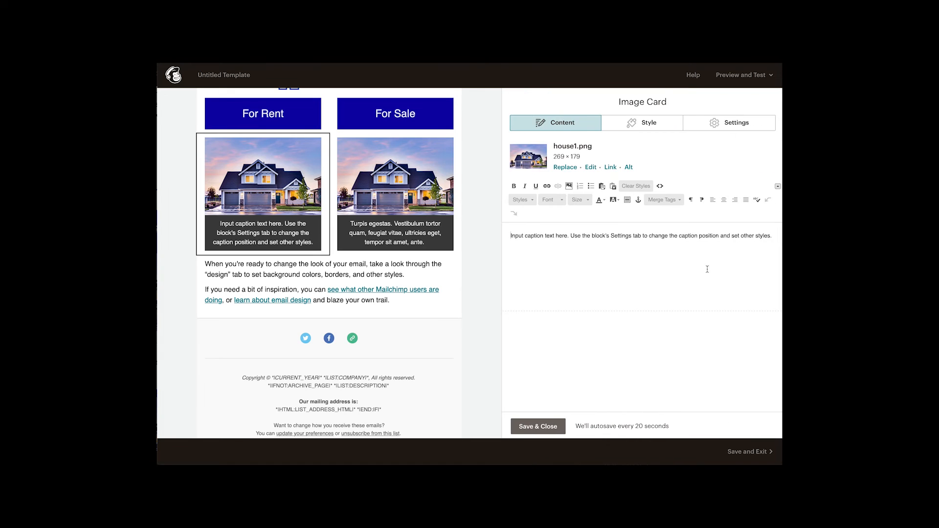
left_click_drag(775, 239, 505, 237)
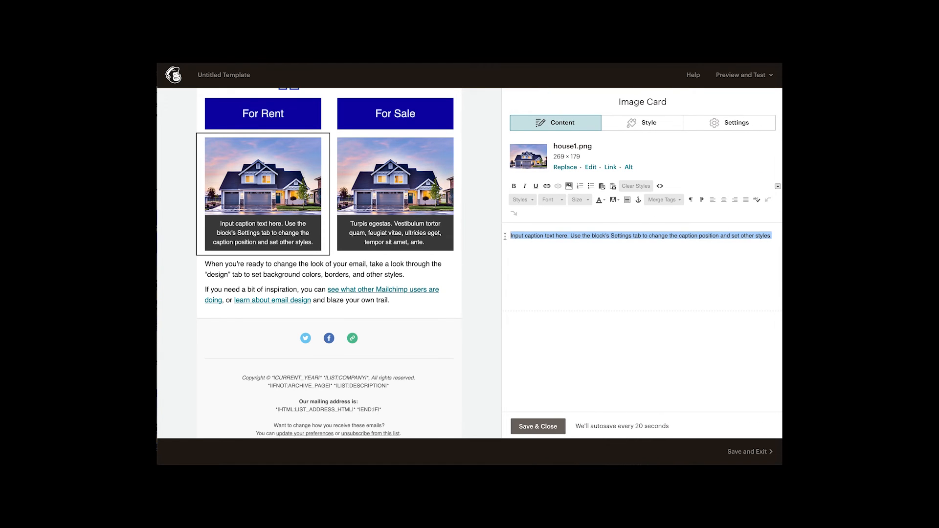
type("Turpis egestas. Vestibulum tortor quam, feugiat vitae, ultricies eget, tempor sit amet, ante.")
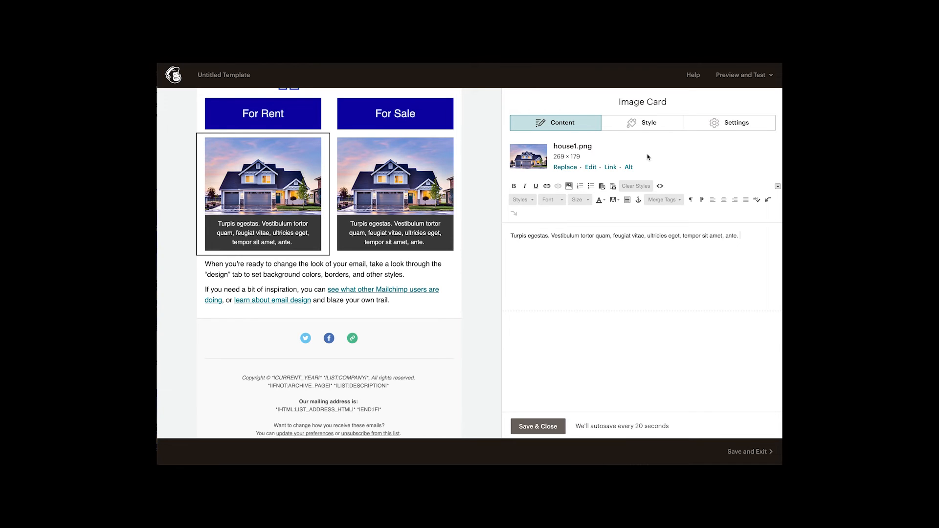
Remove the card background colour from the "For Rent" image card and the "For Sale" image card
left_click(641, 128)
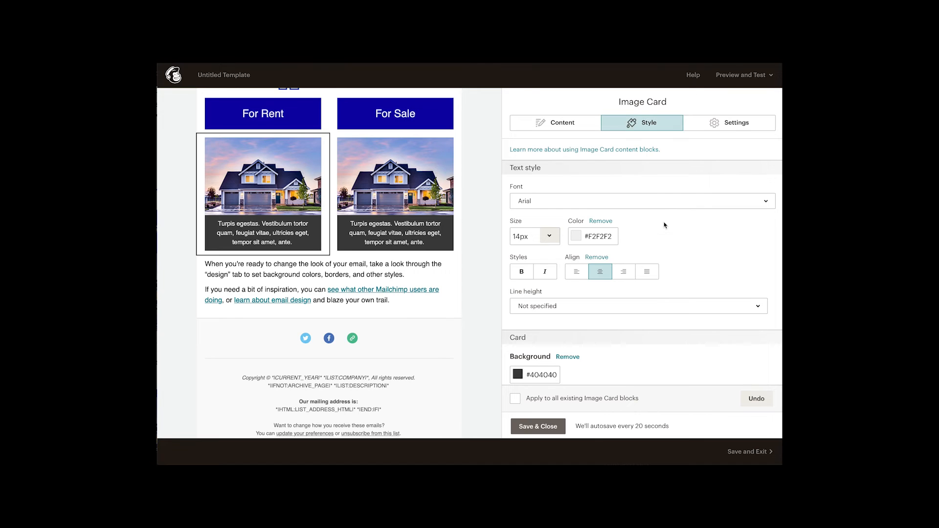
scroll(664, 224, "down", 1)
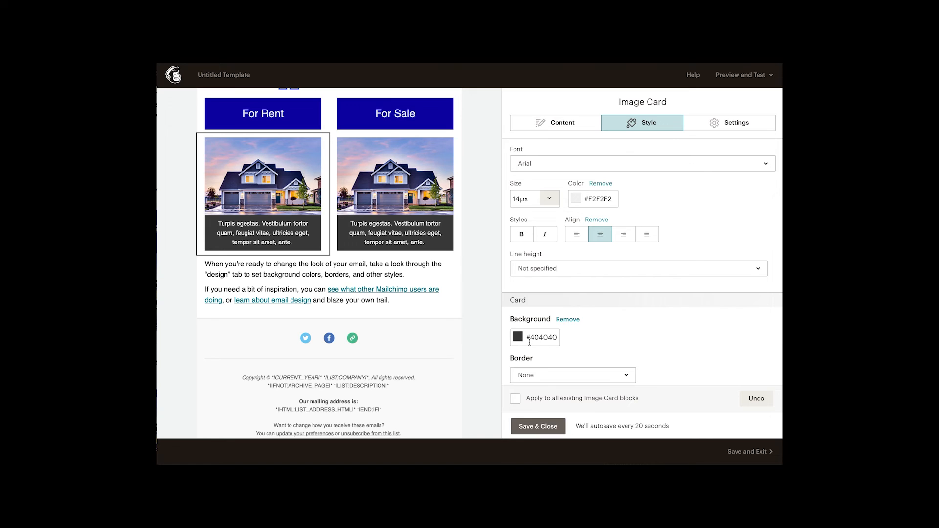
left_click(568, 320)
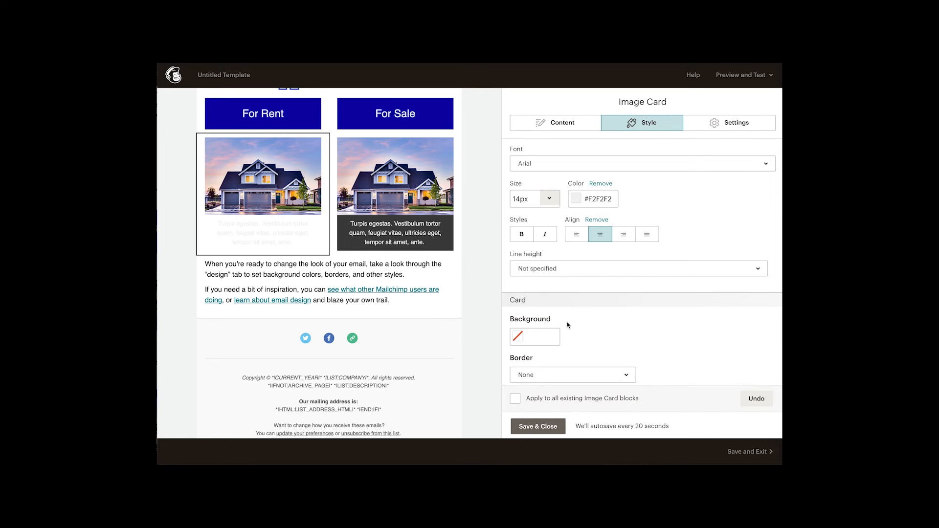
left_click(416, 234)
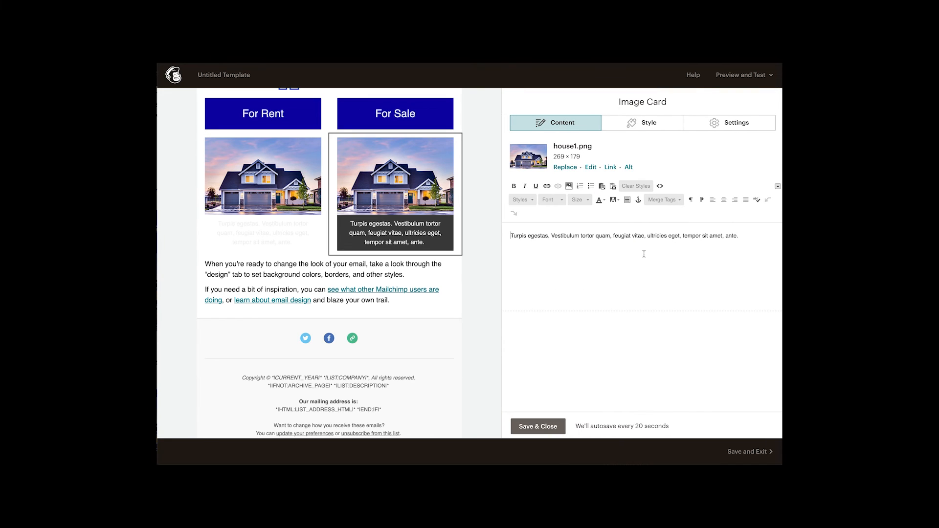
left_click(645, 124)
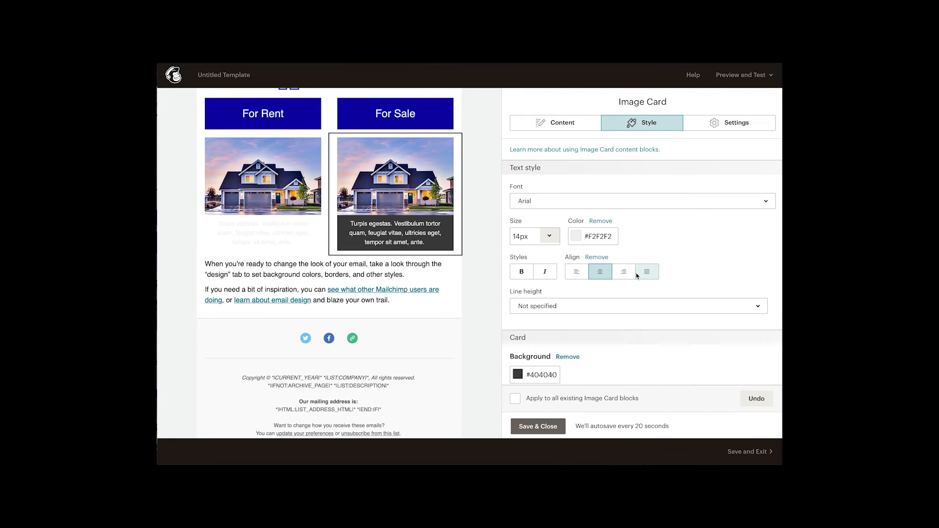
scroll(637, 276, "down", 2)
left_click(568, 253)
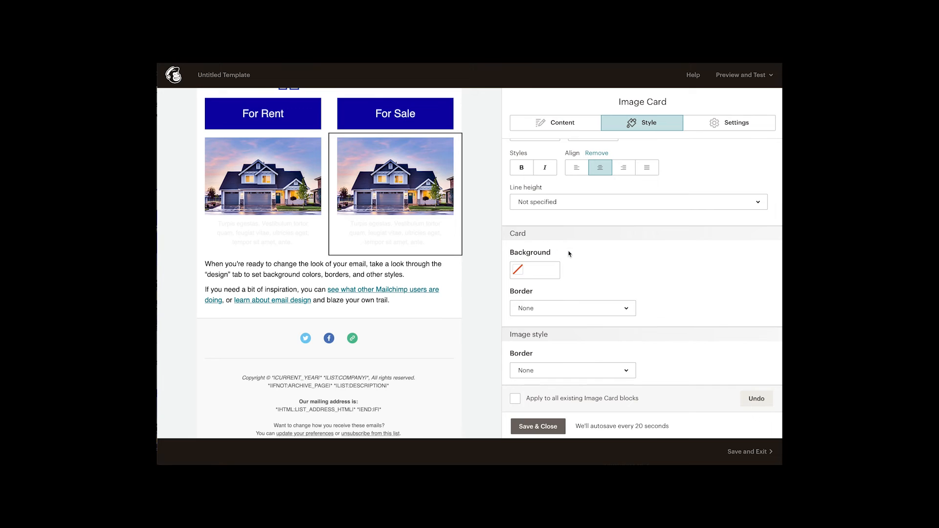
Set the "For Sale" image card's caption text colour to #222222, then save and close the card
scroll(671, 266, "up", 2)
scroll(675, 250, "up", 1)
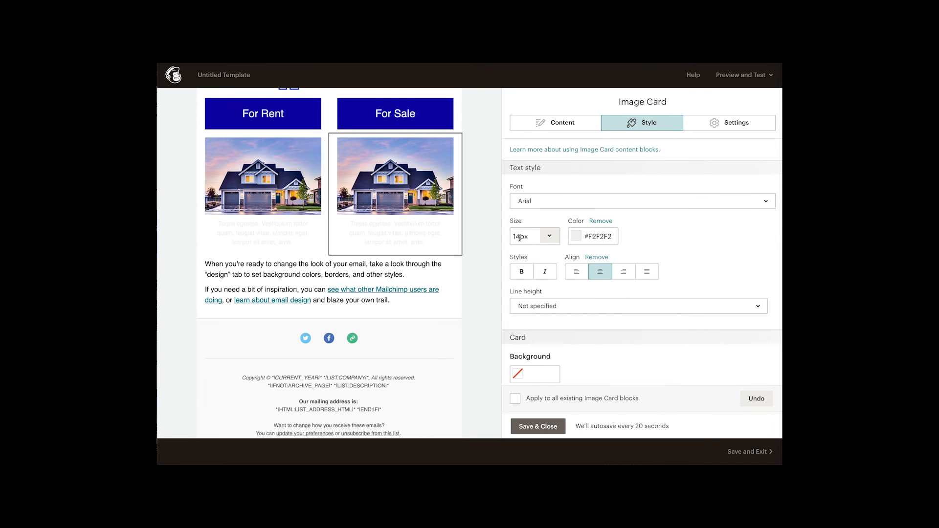
left_click(579, 237)
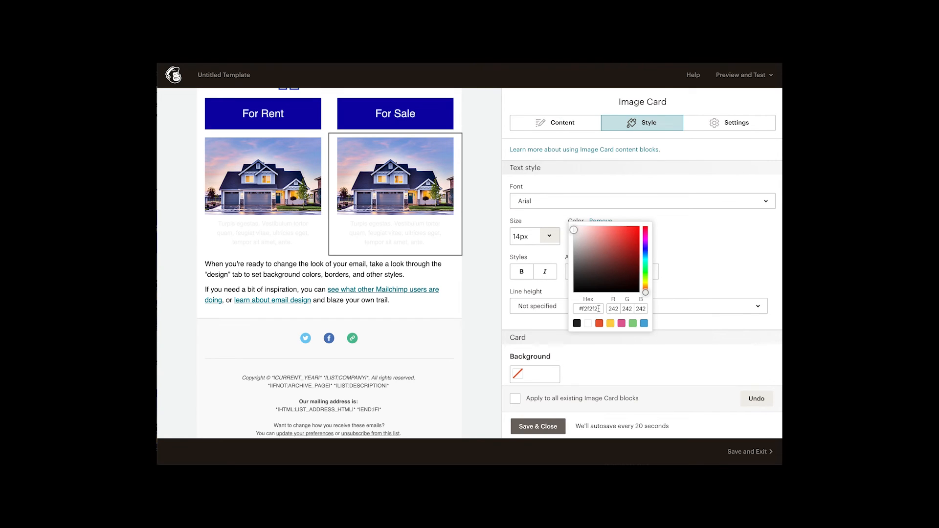
left_click(577, 324)
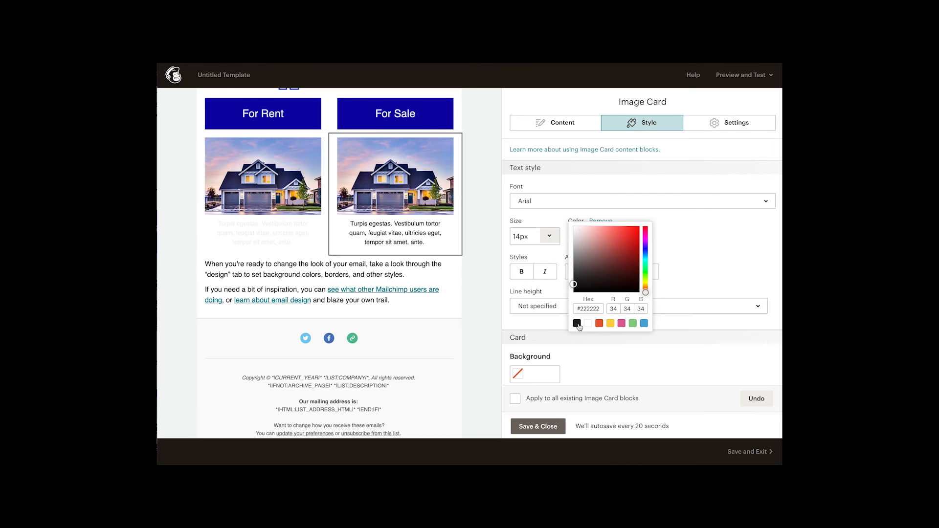
left_click(688, 260)
left_click(532, 427)
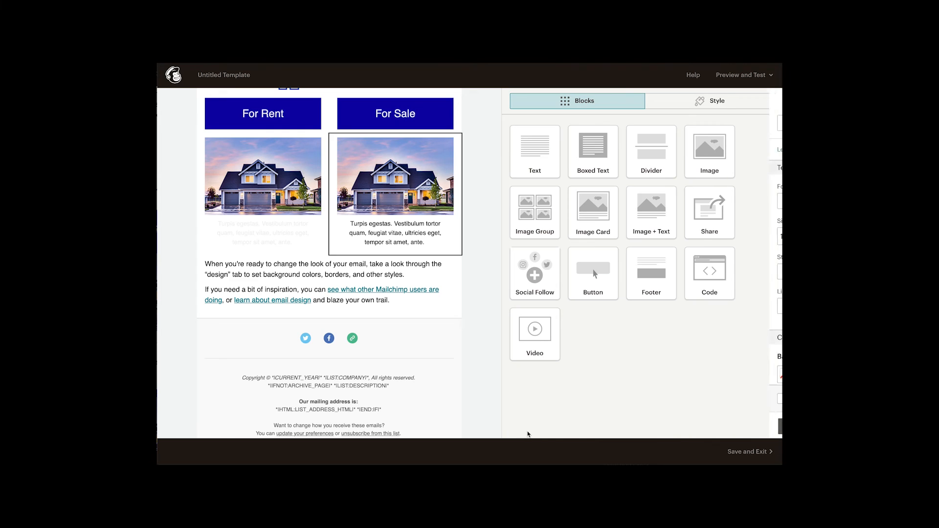
Set the caption text colour of the image card below "For Rent" to #222222
left_click(279, 237)
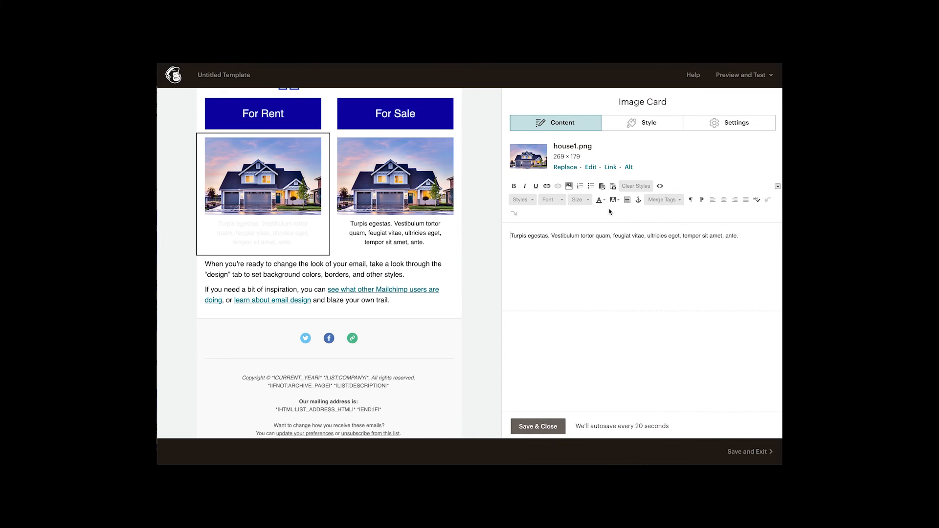
left_click(637, 129)
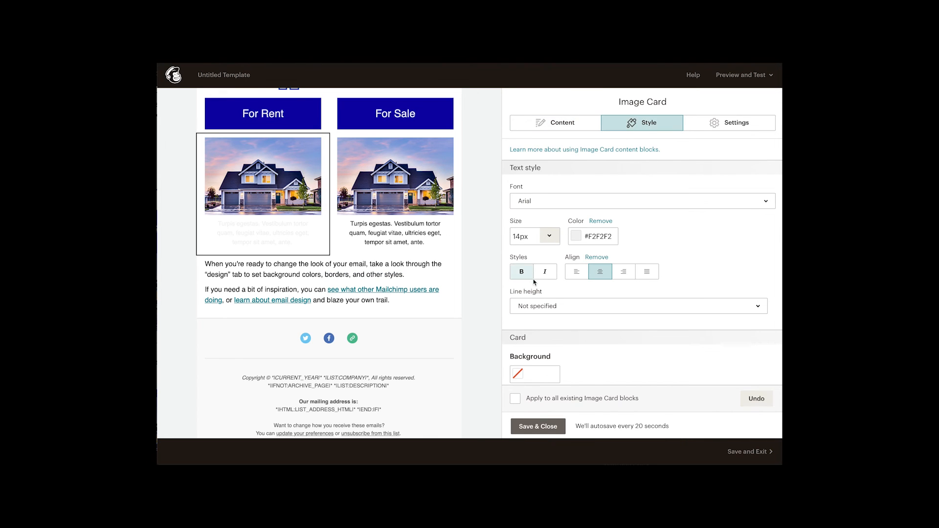
left_click(575, 237)
left_click(578, 325)
left_click(714, 258)
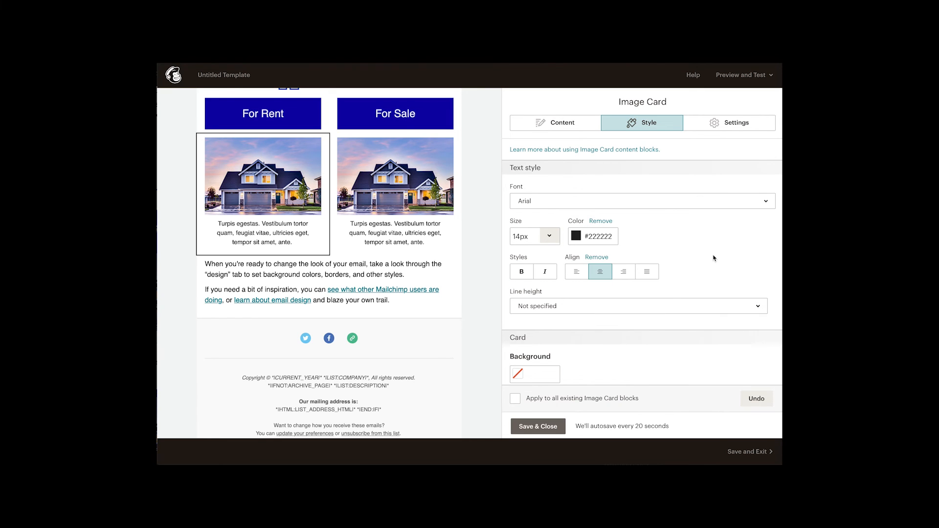
Add a new paragraph reading "View Now >>" under the "For Rent" image card's caption
left_click(564, 123)
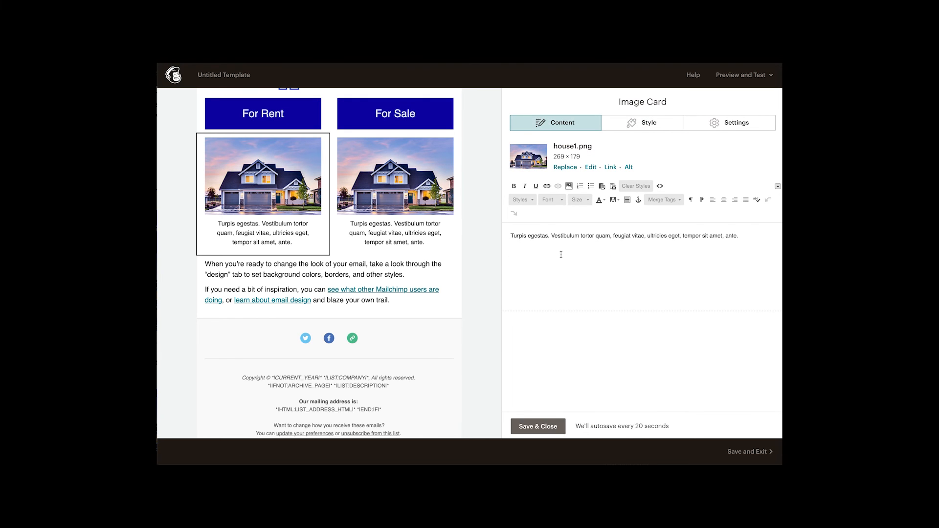
left_click(743, 237)
key("Return")
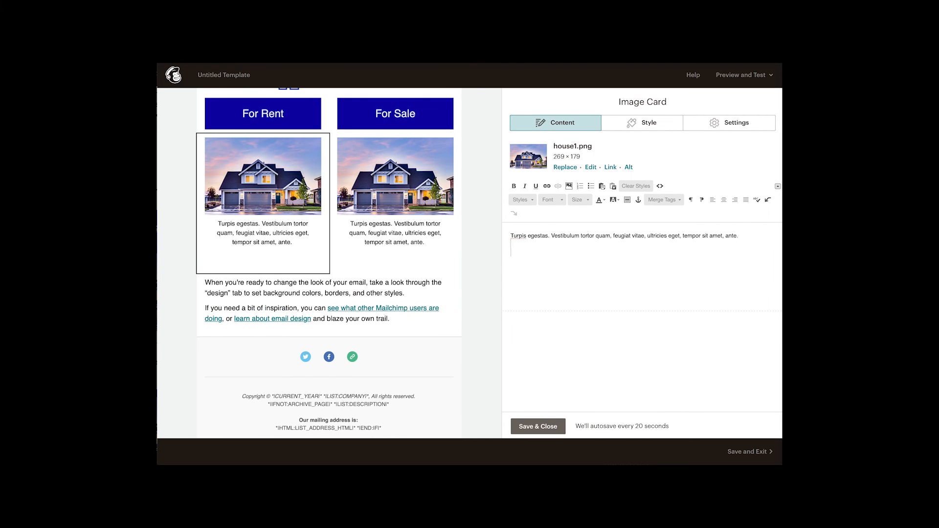
type("View Now >>")
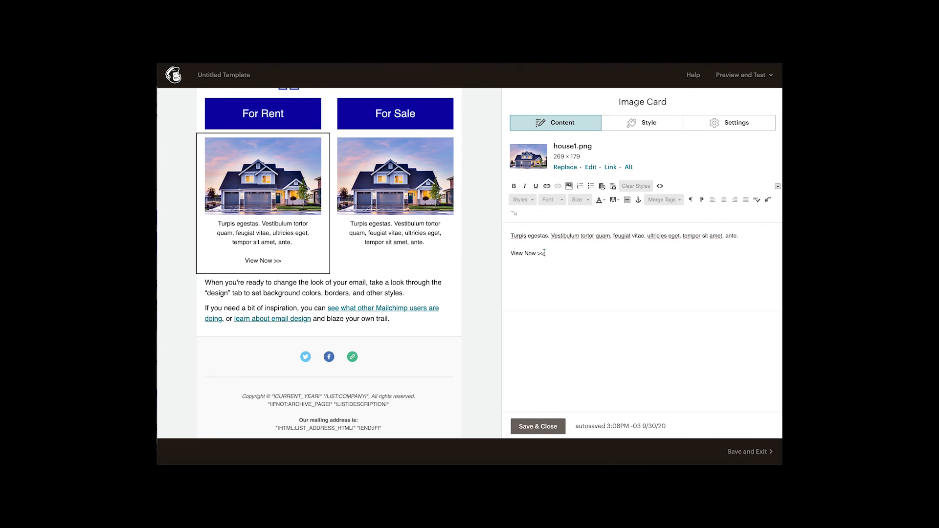
Link the "For Rent" card's "View Now >>" text to the web address "#", then save and close the card
left_click_drag(545, 254, 509, 252)
left_click(547, 186)
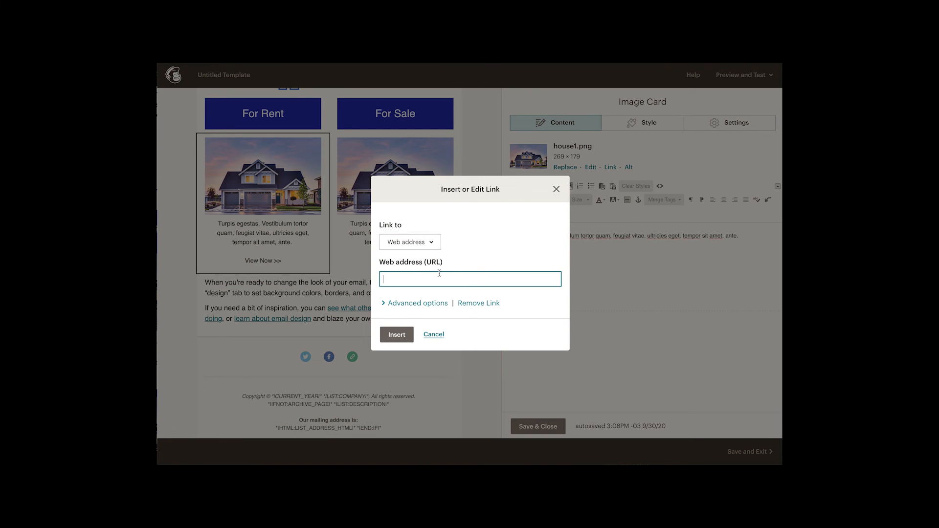
type("#")
left_click(391, 335)
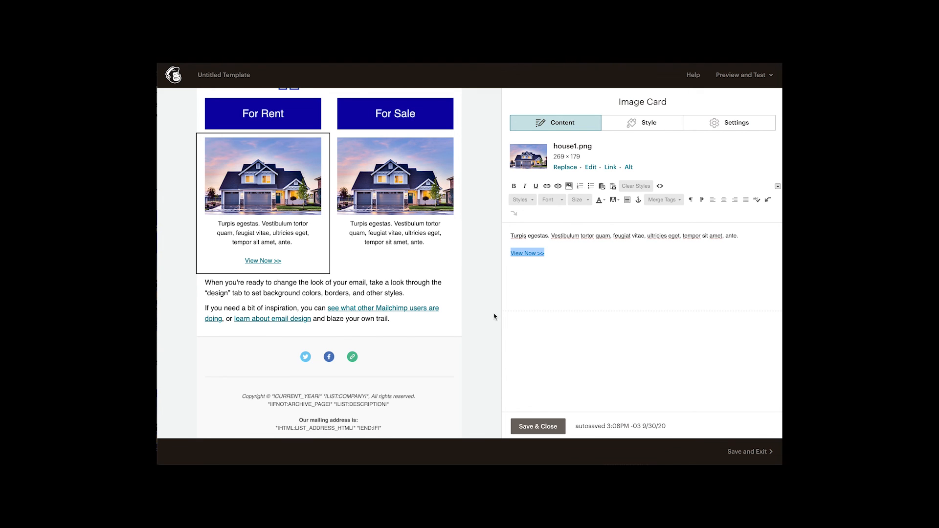
left_click(543, 423)
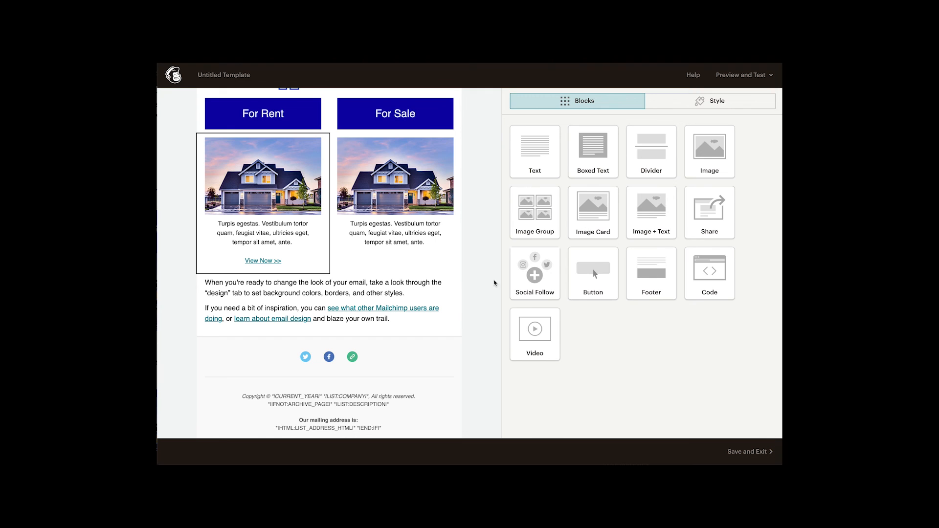
Add a new paragraph reading "View Now >>" under the "For Sale" image card's caption
left_click(442, 247)
left_click(745, 237)
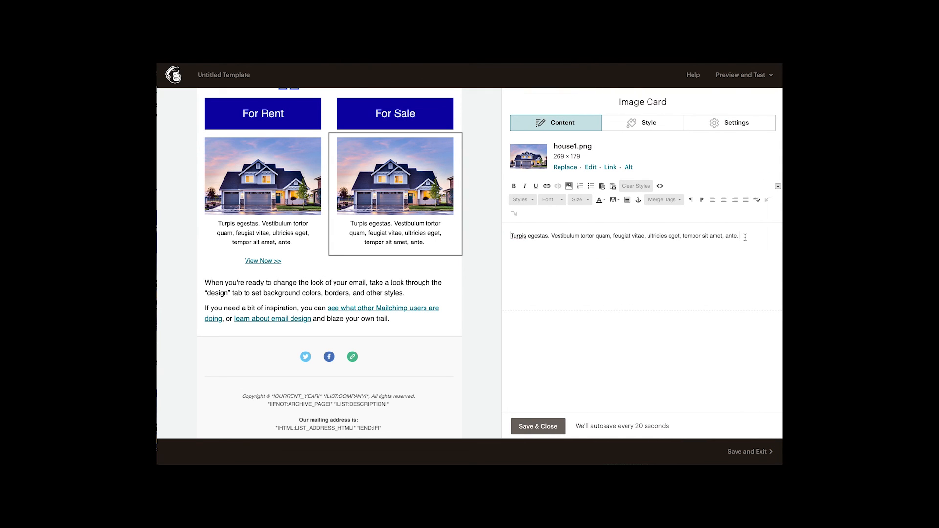
key("Return")
key("Return")
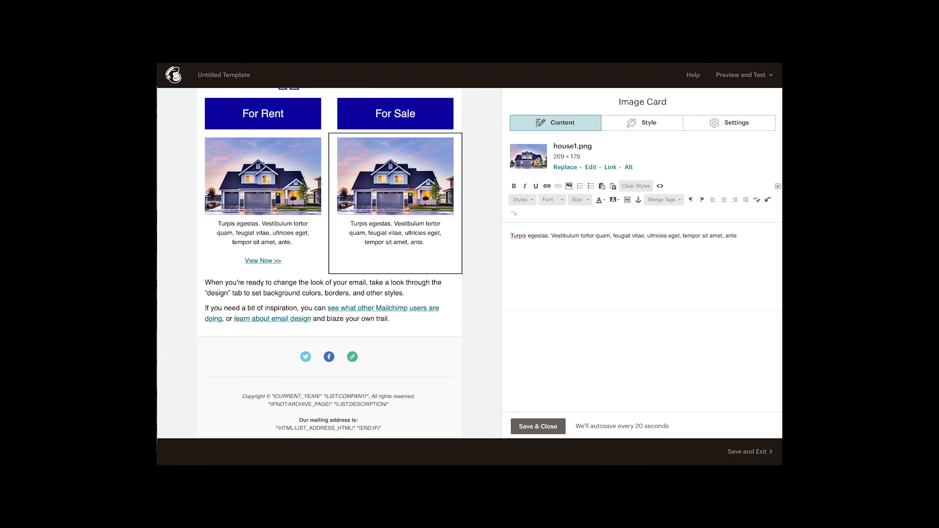
type("View Now")
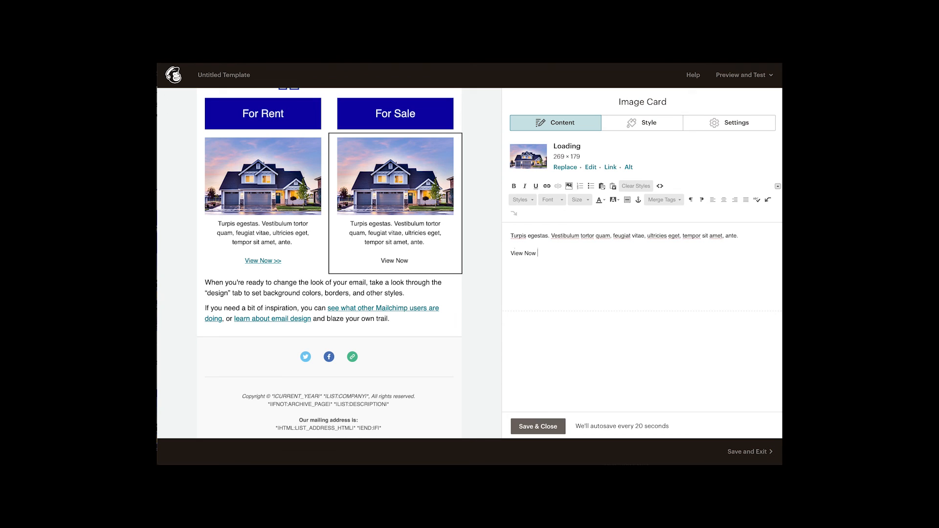
type(" >>")
Link the "For Sale" card's "View Now >>" text to the web address "#"
left_click_drag(547, 253, 510, 253)
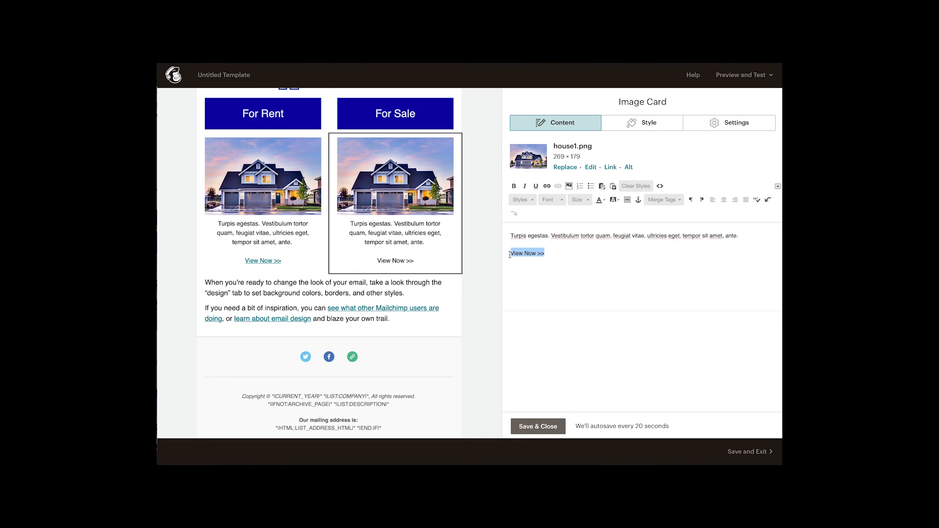
left_click(546, 187)
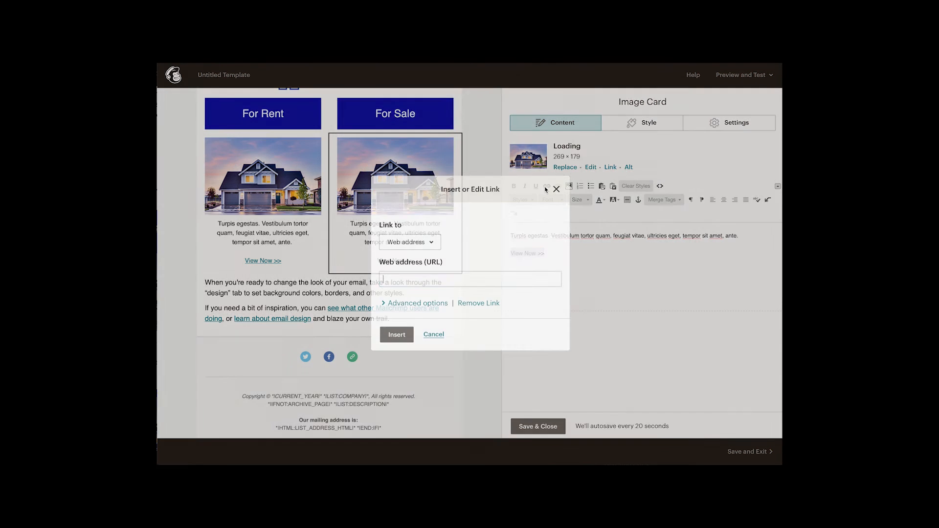
type("#")
left_click(397, 335)
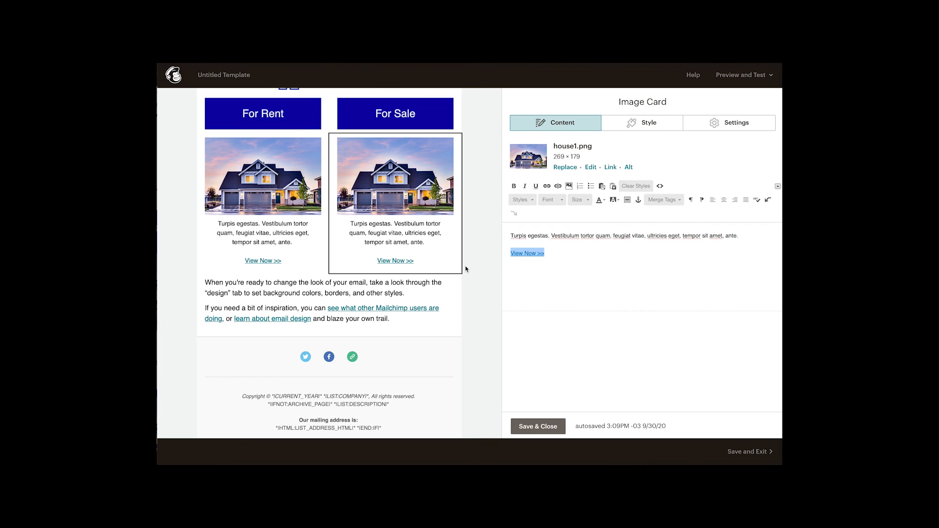
Save and close the "For Sale" image card, and duplicate the "For Rent" house card with its caption and link
left_click(532, 425)
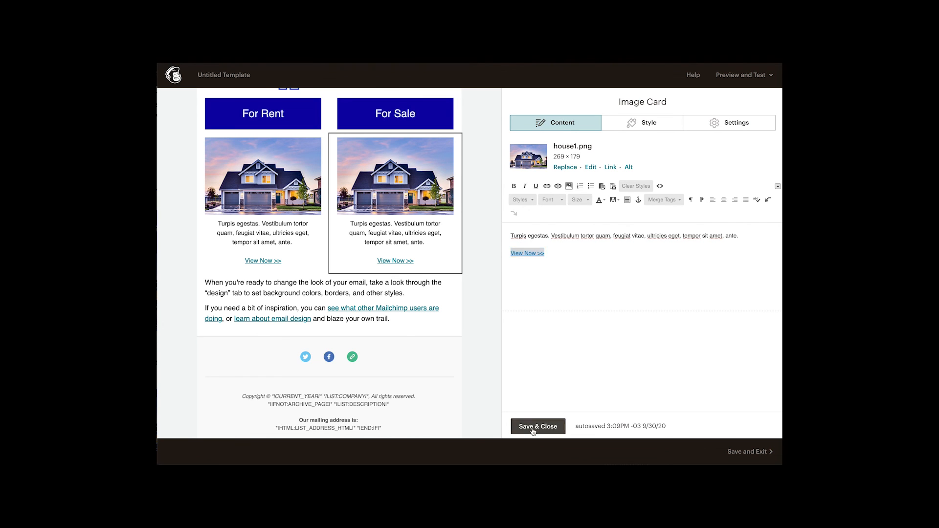
scroll(480, 307, "down", 1)
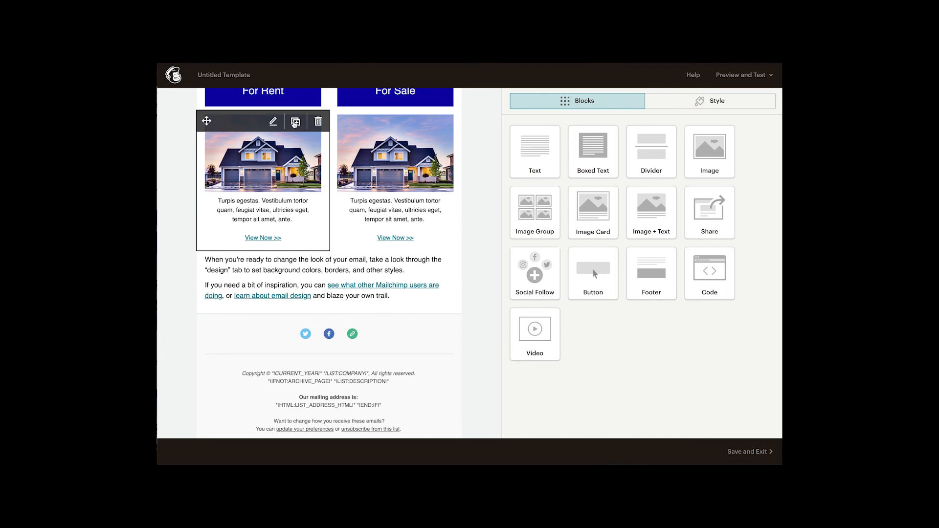
left_click(295, 123)
Duplicate the "For Sale" house card to complete a second row of listings, and save and close the new card
scroll(380, 209, "up", 4)
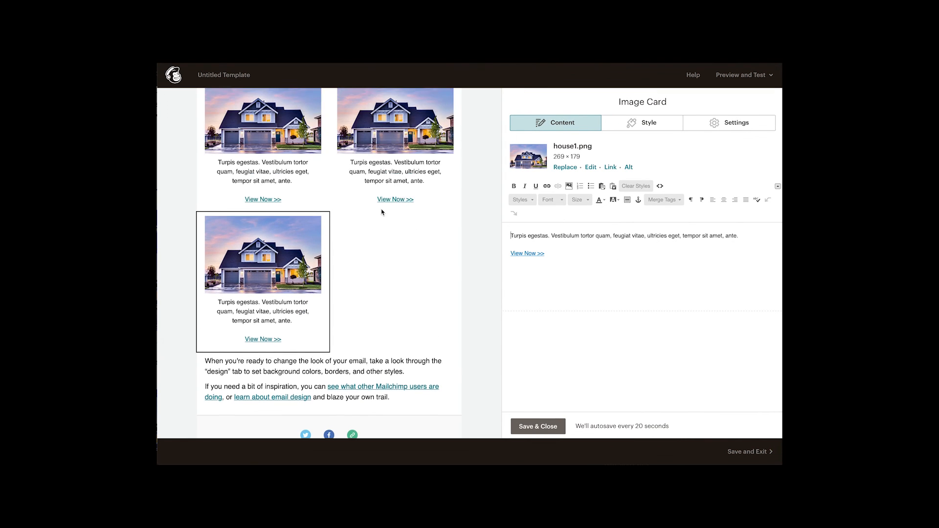
mouse_move(381, 209)
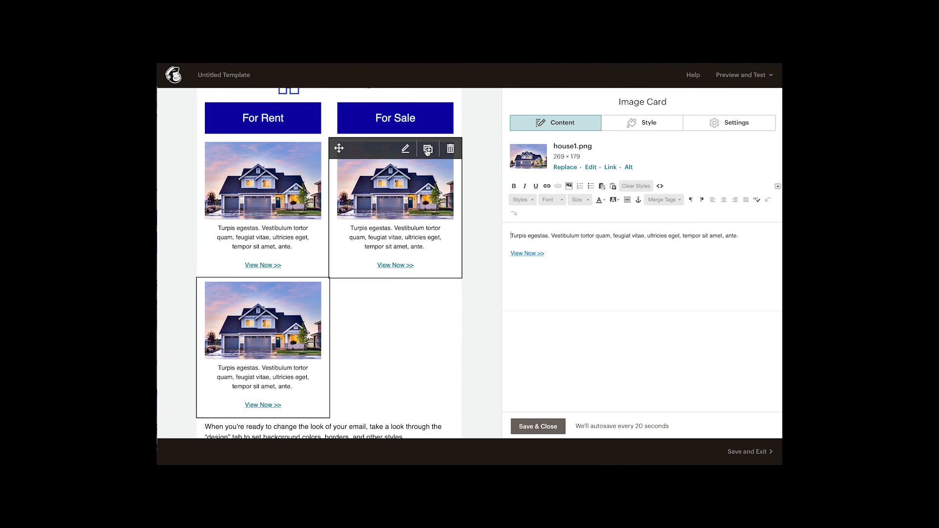
left_click(428, 149)
scroll(485, 289, "up", 3)
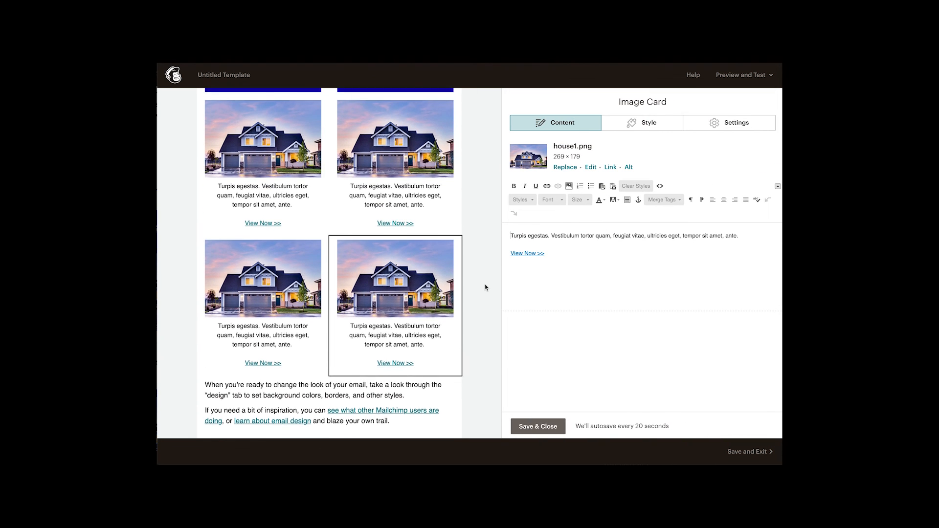
scroll(486, 290, "up", 1)
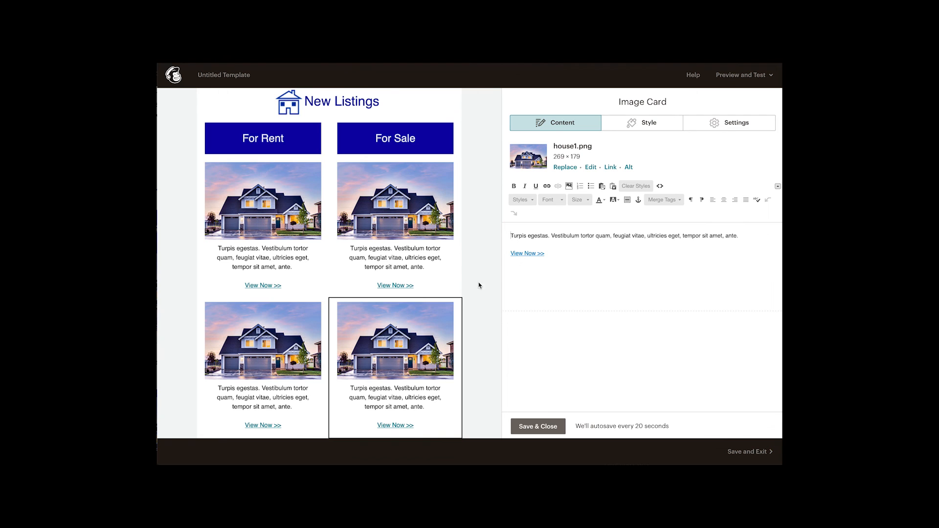
mouse_move(362, 385)
scroll(478, 349, "down", 1)
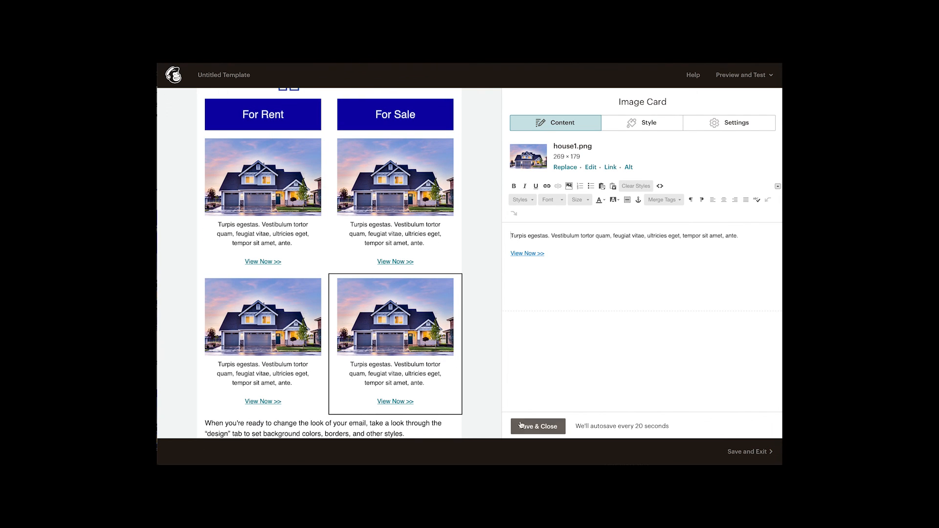
left_click(534, 427)
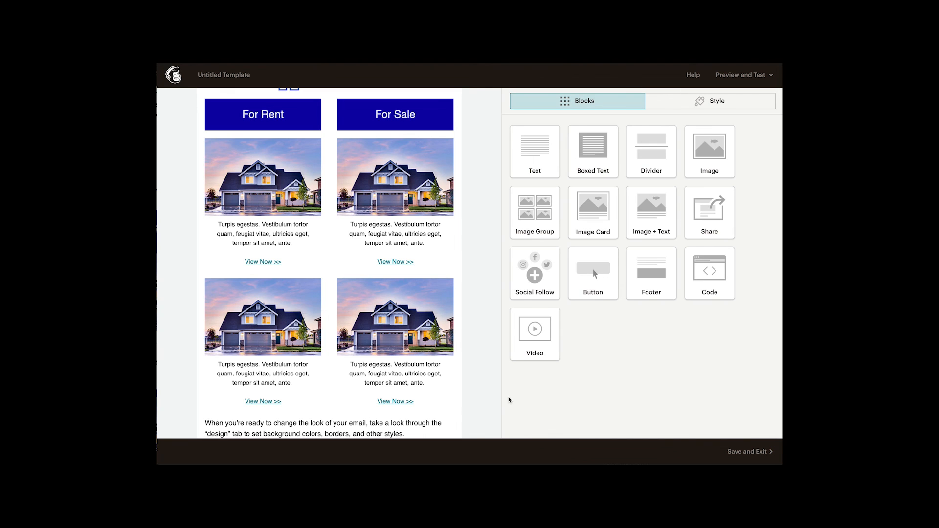